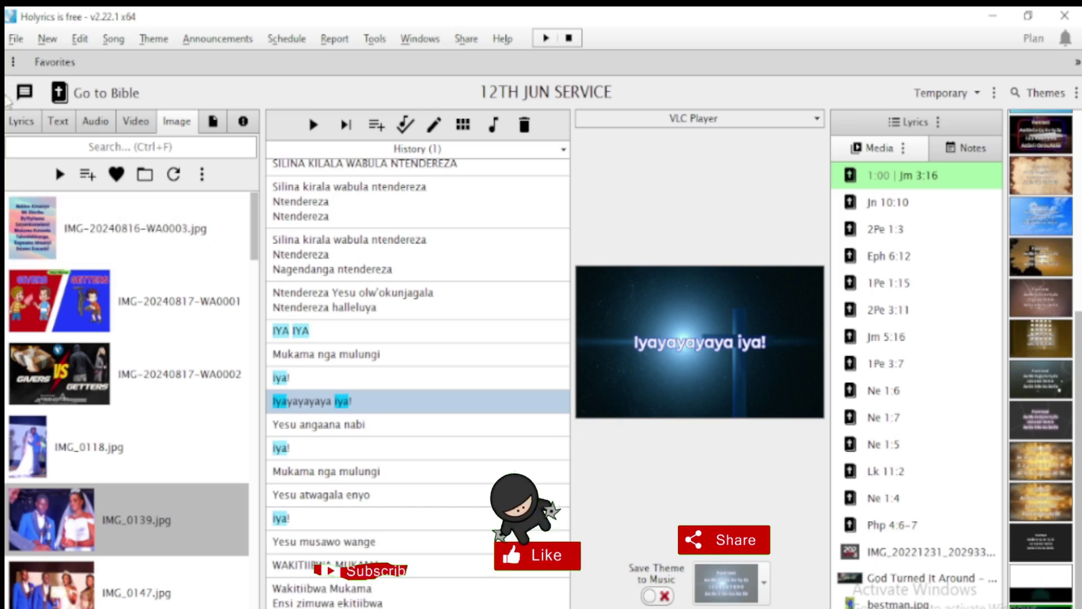
Step: Switch to the Lyrics tab to list songs and services matching 'iya'
left_click(11, 121)
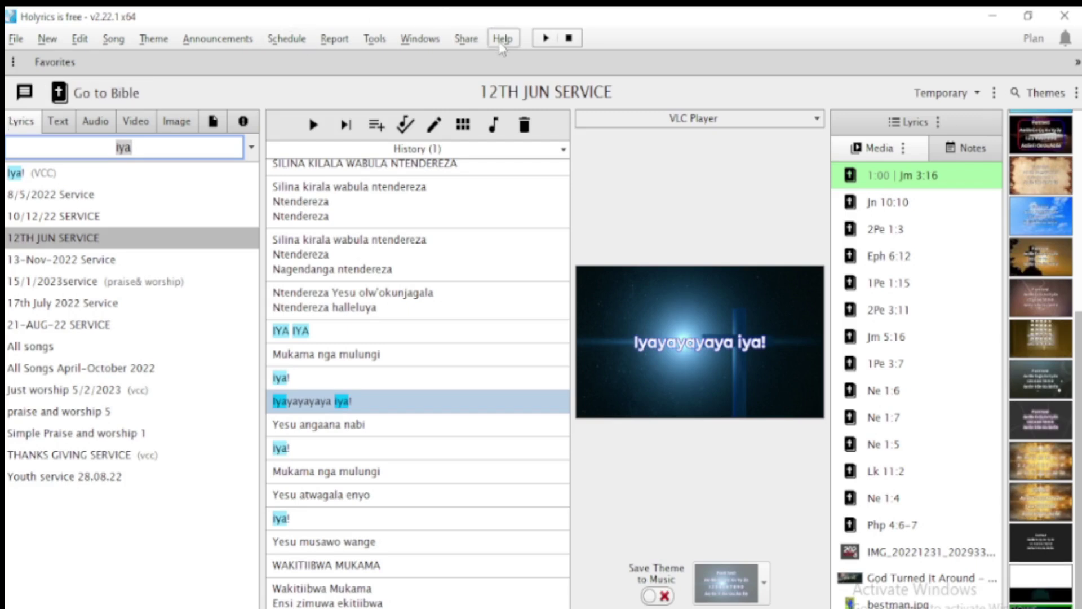
left_click(501, 38)
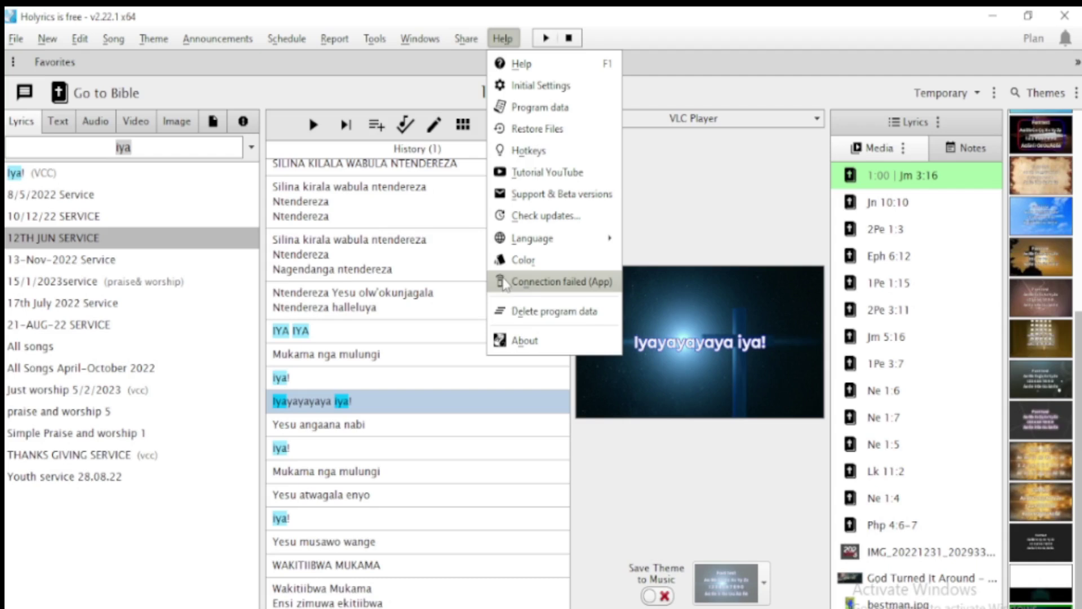
left_click(523, 340)
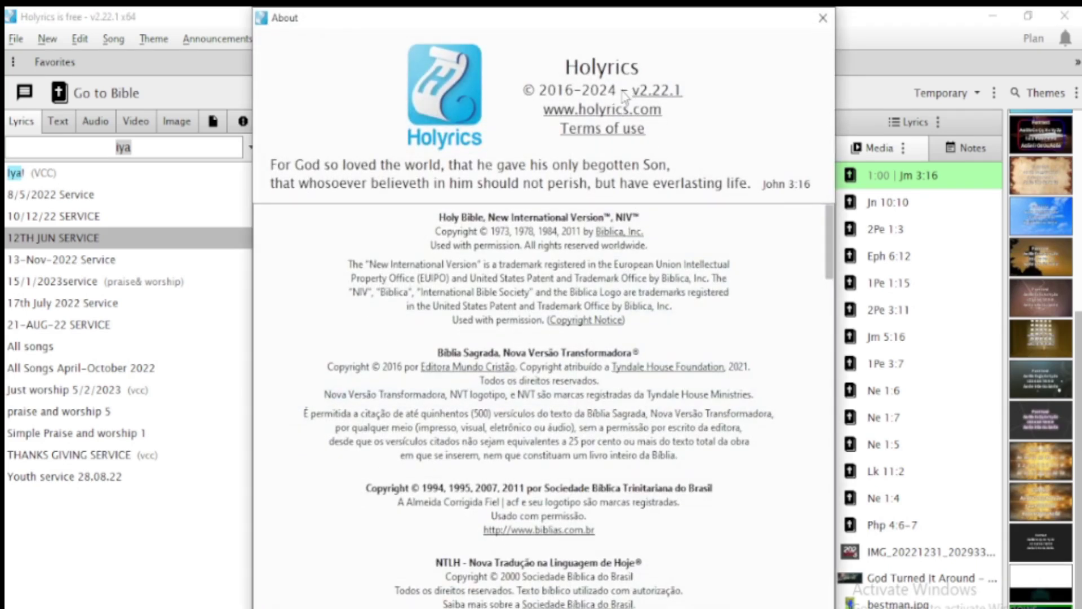
left_click_drag(623, 93, 532, 99)
left_click(578, 97)
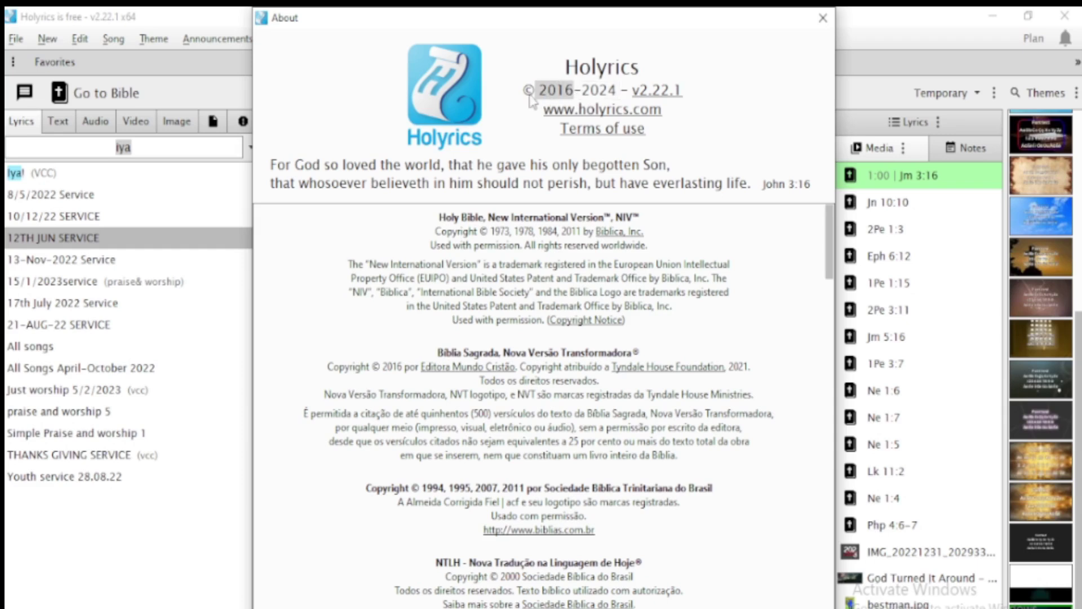
left_click(621, 97)
left_click_drag(621, 97, 584, 96)
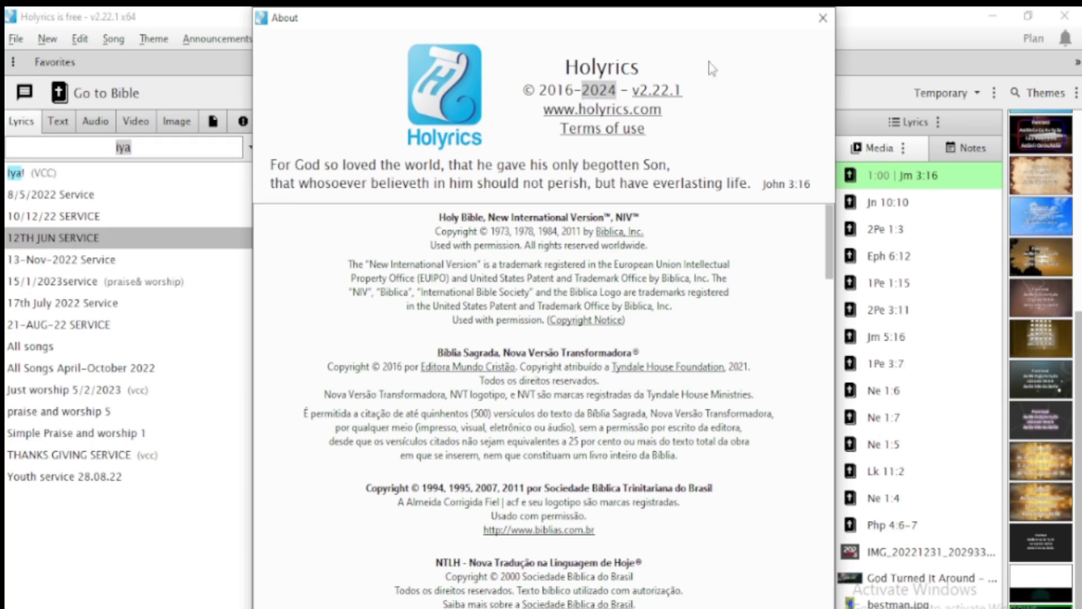
left_click(822, 18)
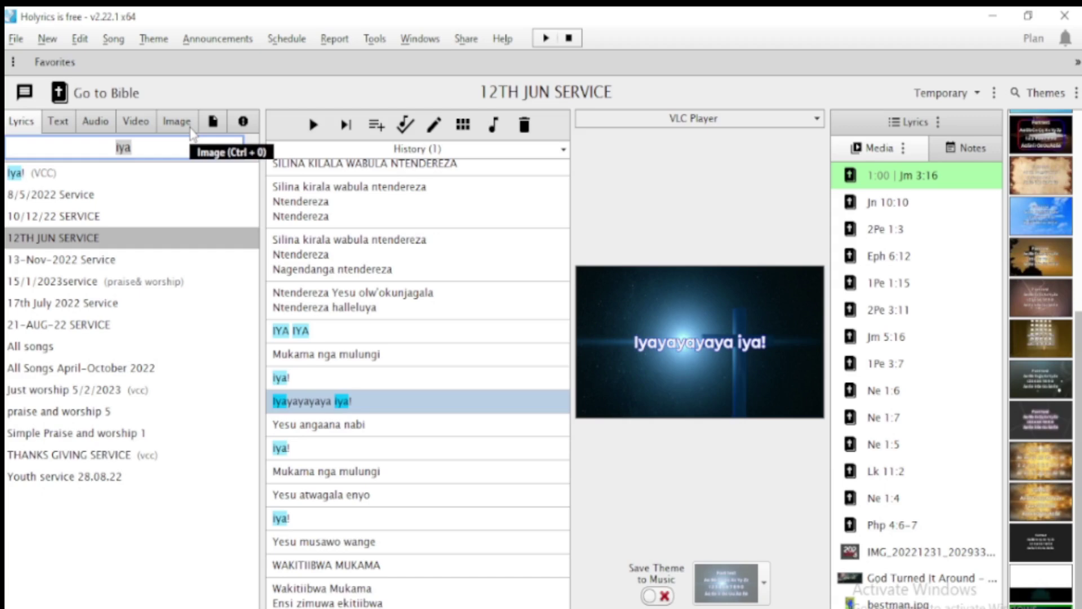
left_click(91, 93)
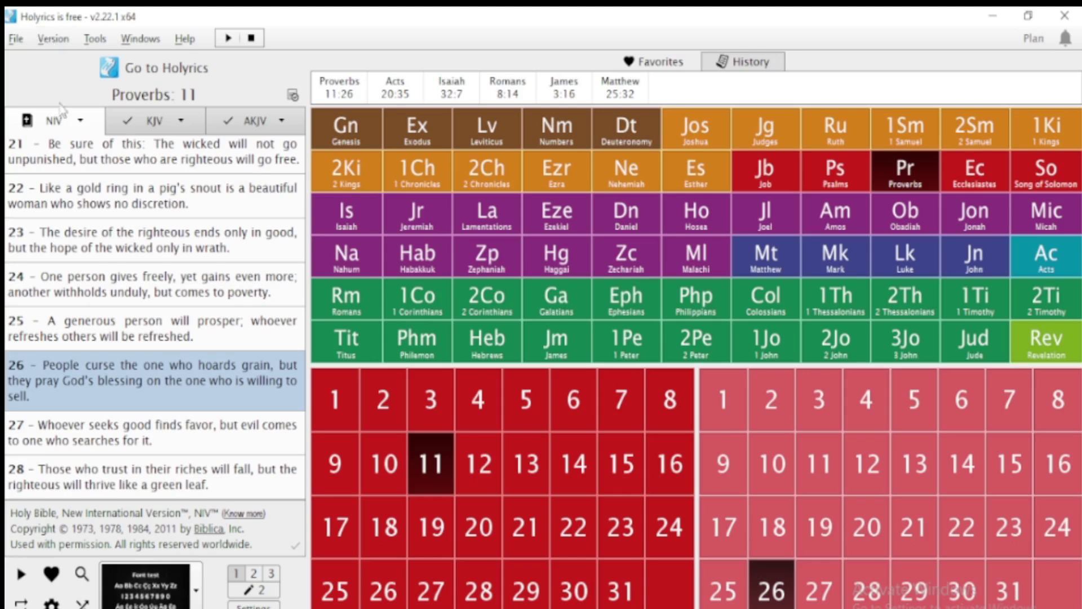
left_click(127, 73)
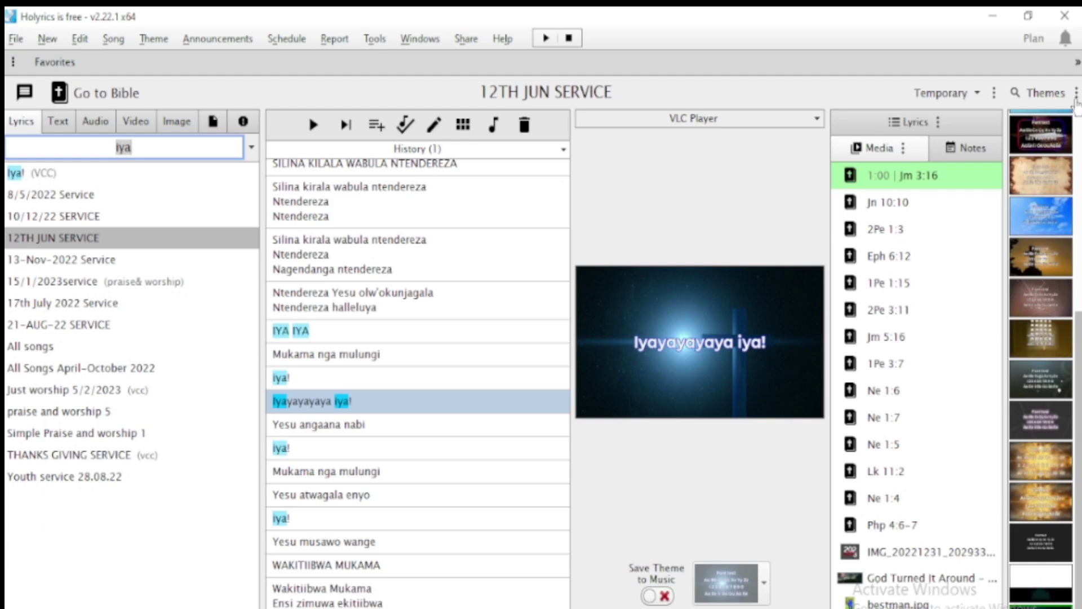
left_click(1076, 93)
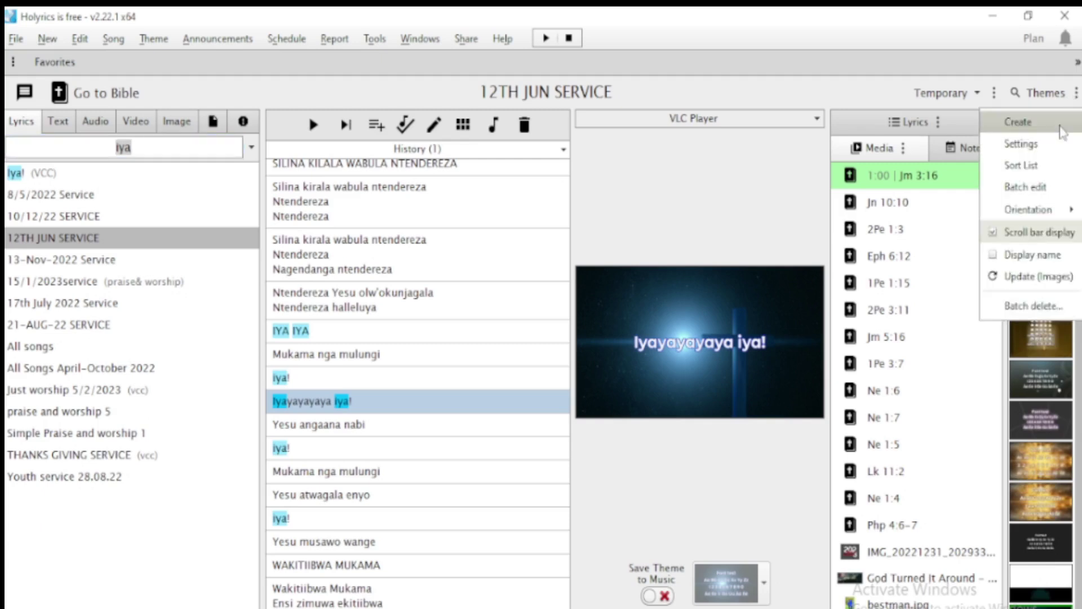
left_click(1062, 128)
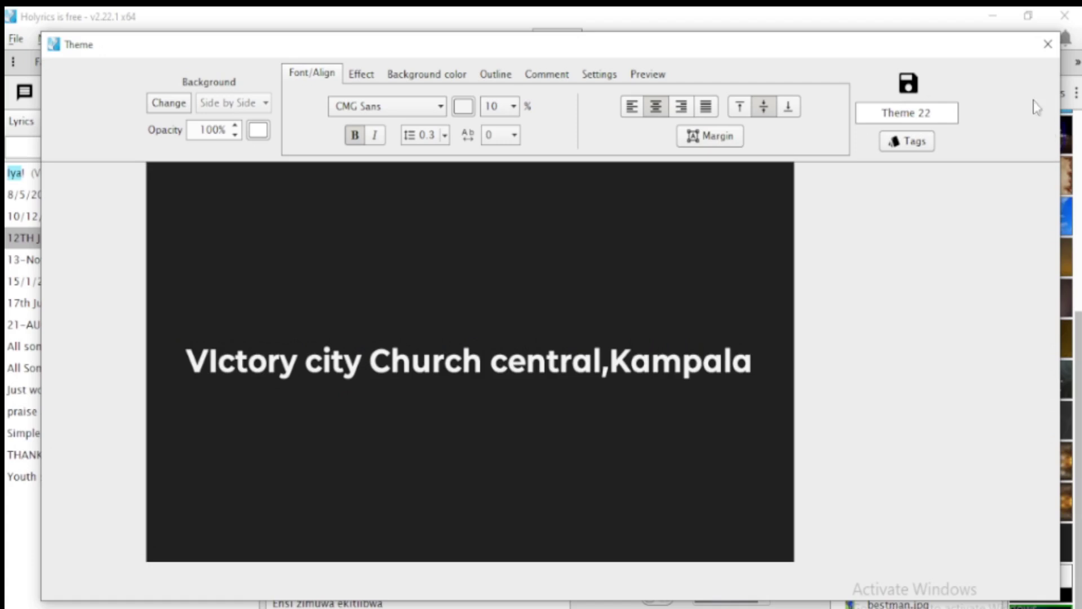
left_click(1048, 45)
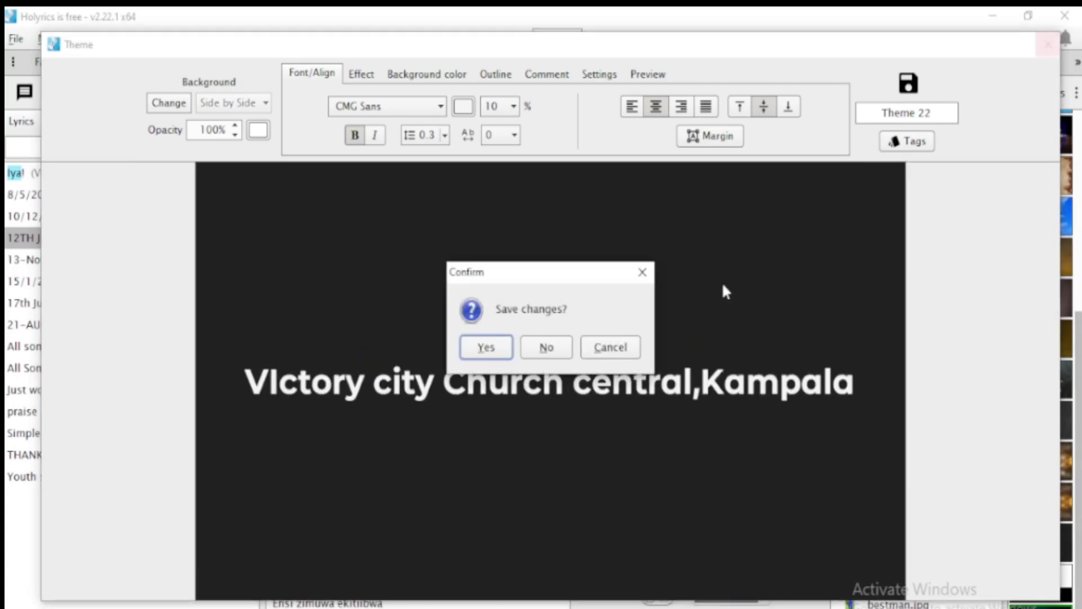
left_click(557, 355)
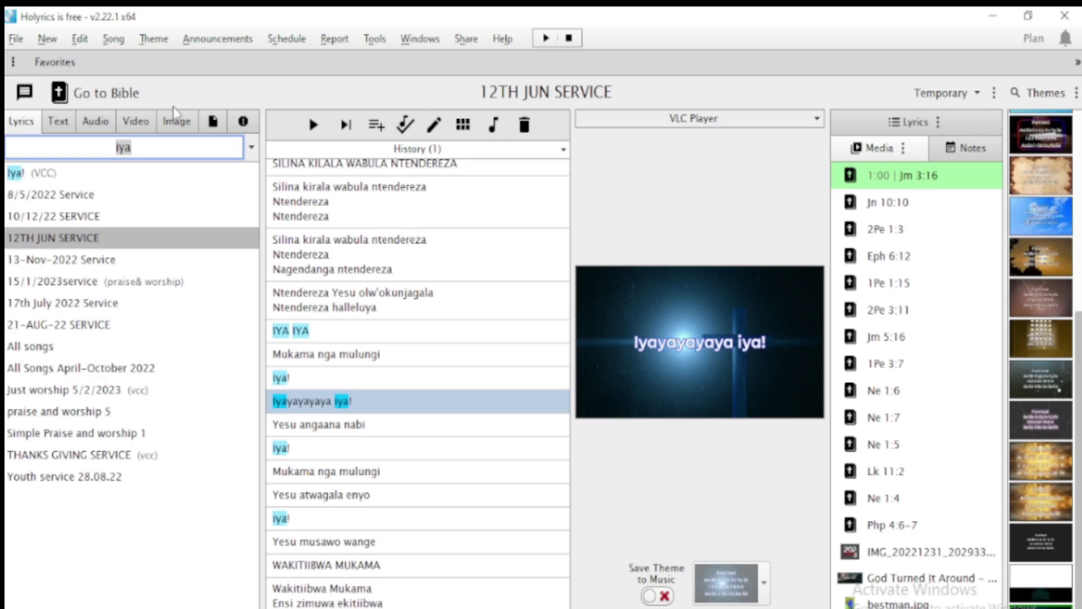
Step: Show the image library, scroll through its JPG pictures, then bring up File Explorer at Quick access
left_click(179, 126)
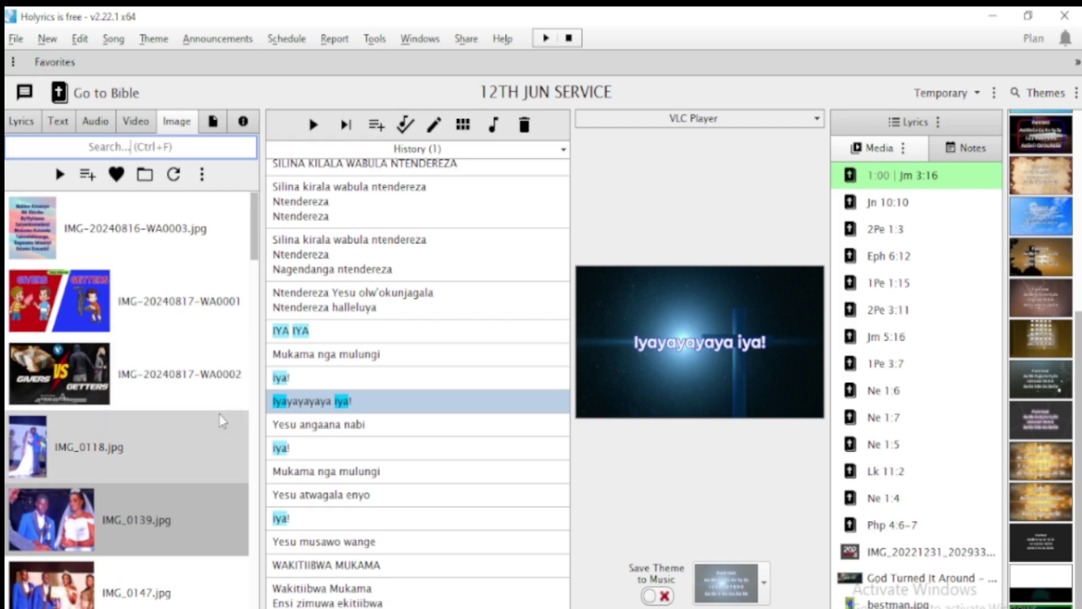
mouse_move(257, 261)
left_mouse_down()
mouse_move(256, 601)
mouse_move(256, 274)
left_mouse_up()
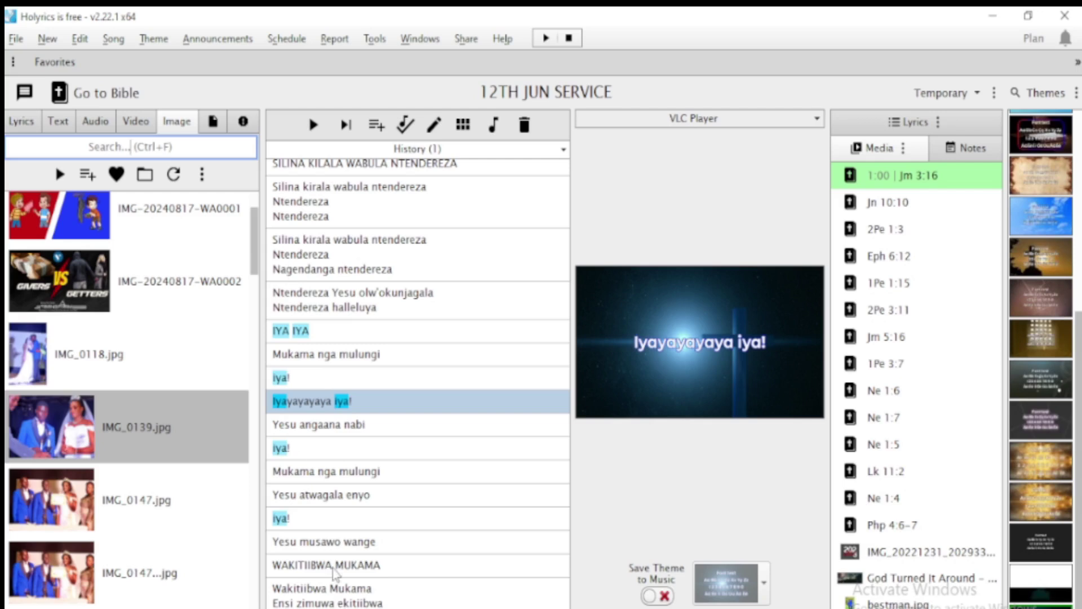
left_click_drag(255, 242, 265, 177)
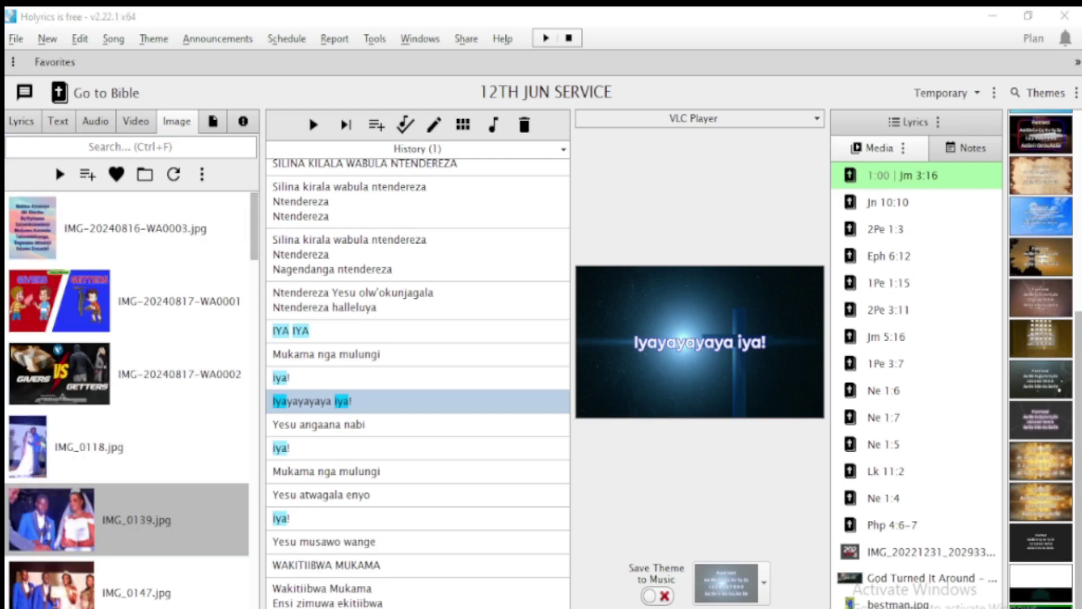
key("super+e")
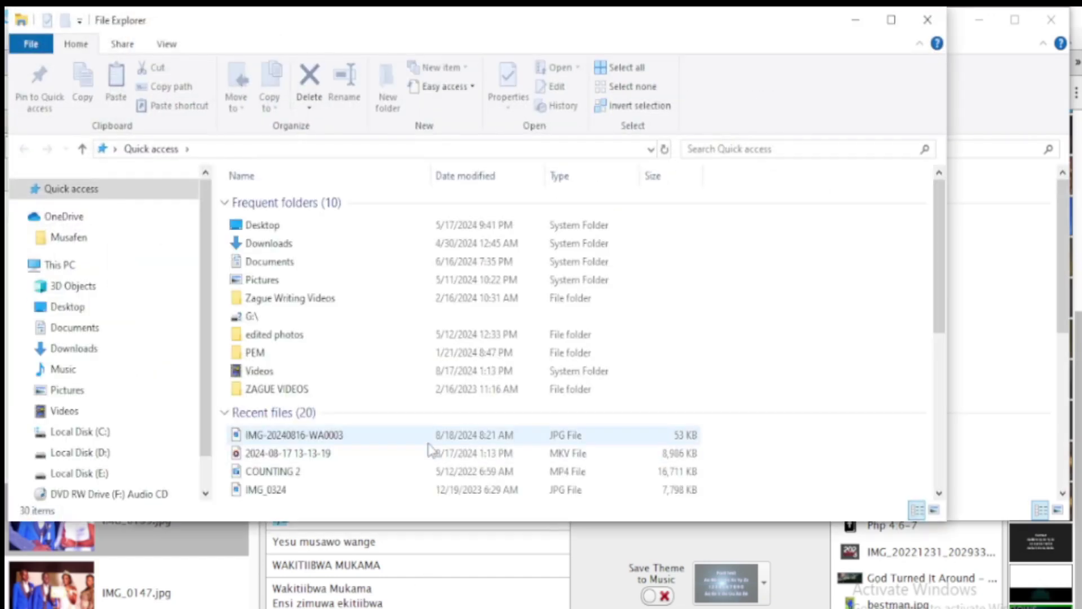
Step: Copy Picture1 from the Pictures folder and close both File Explorer windows
left_click(90, 389)
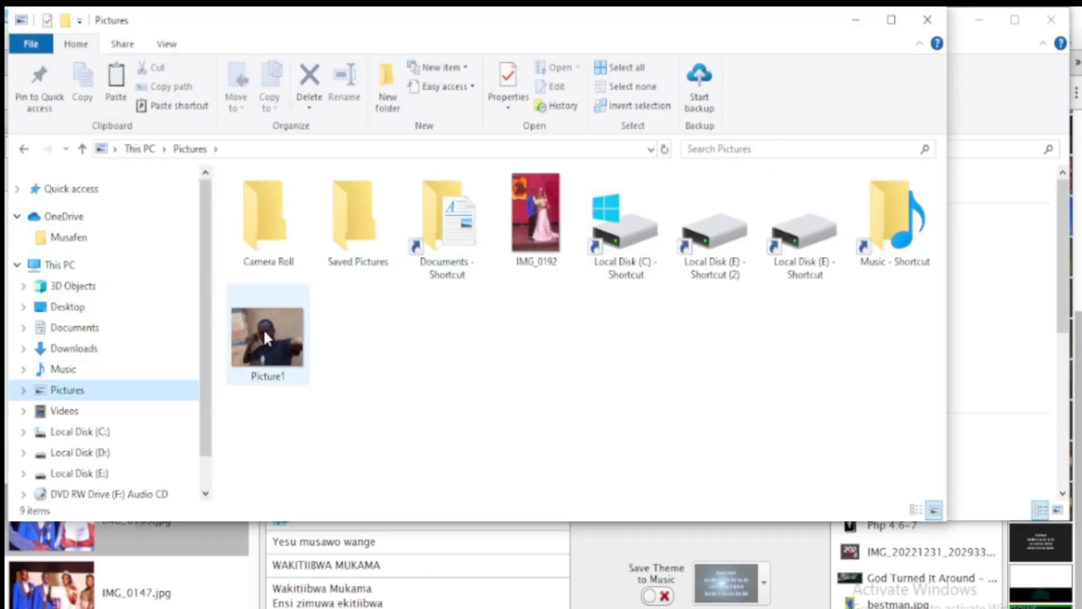
right_click(292, 340)
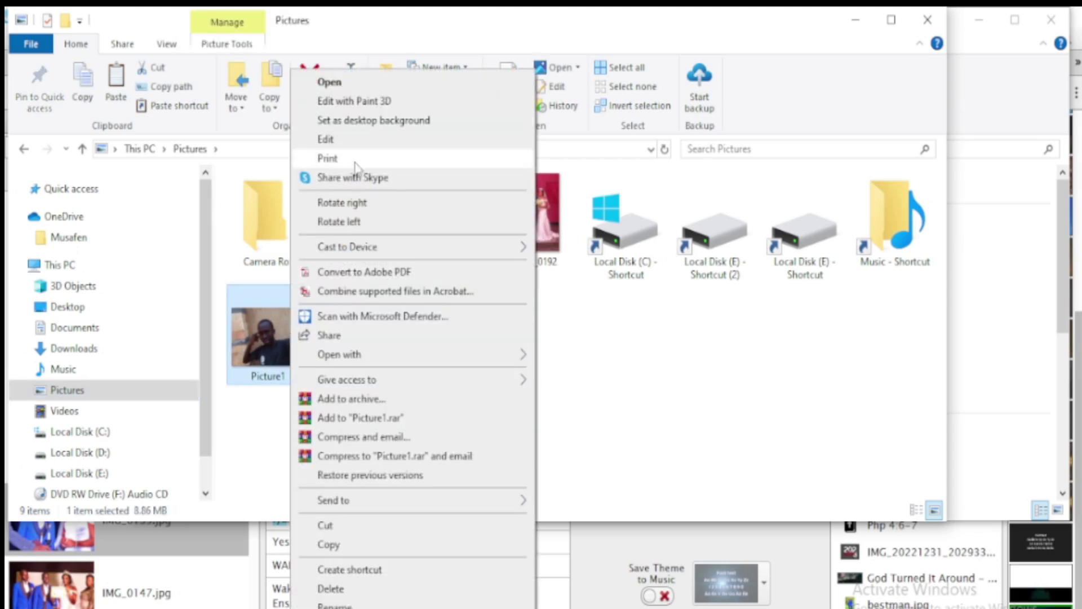
left_click(341, 544)
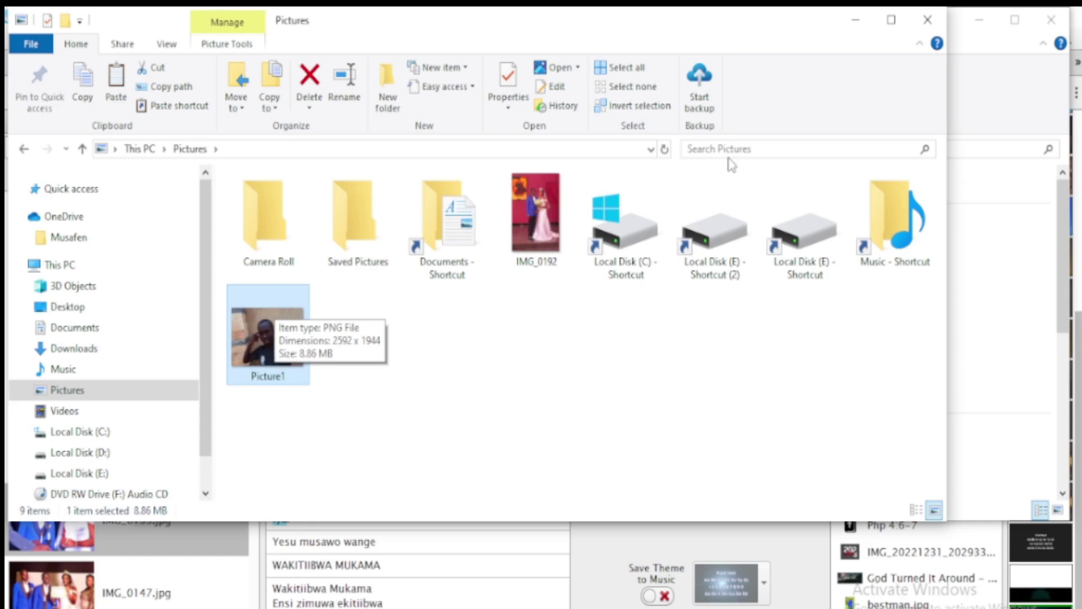
left_click(923, 29)
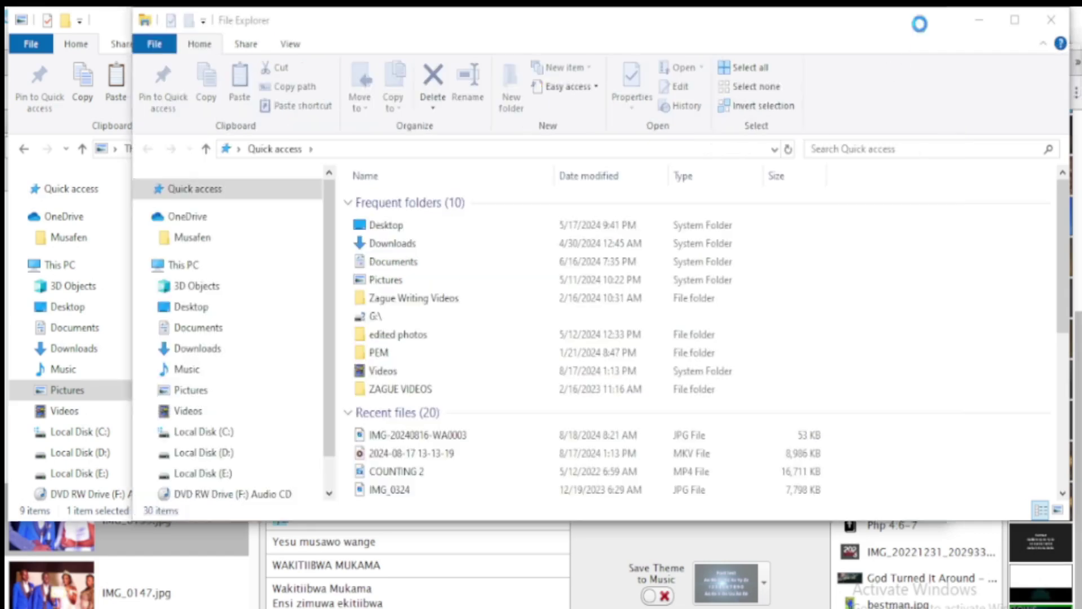
left_click(1051, 19)
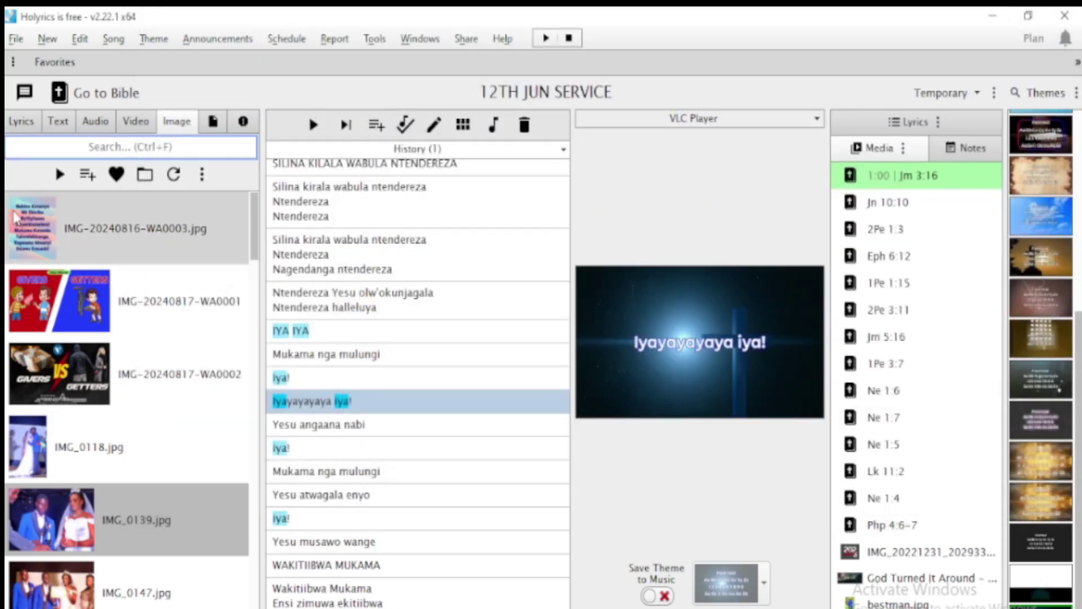
Step: Paste the copied Picture1 into Holyrics' image library
right_click(67, 228)
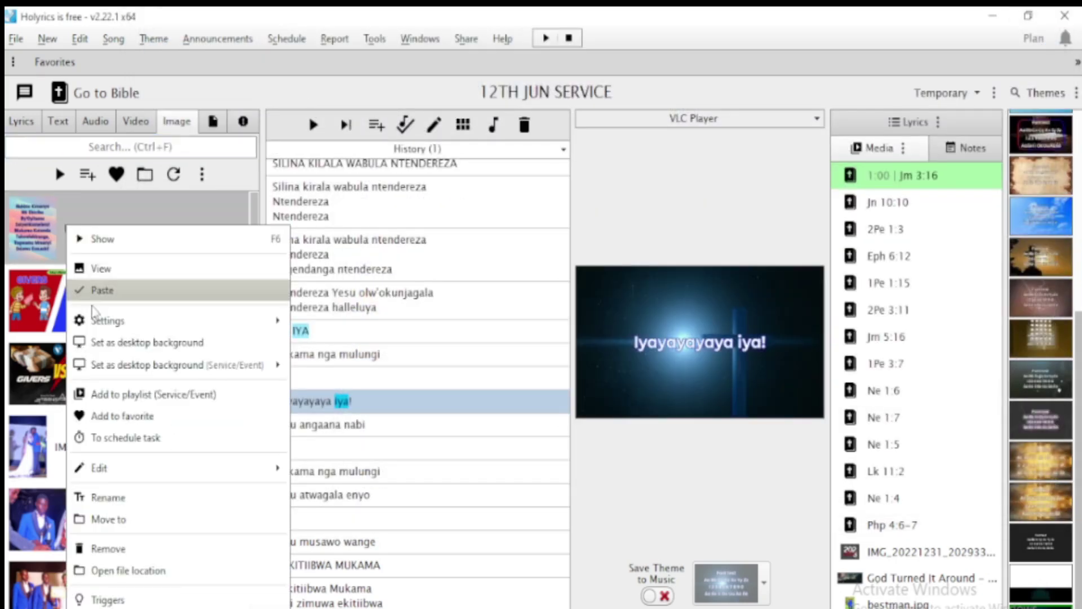
left_click(109, 298)
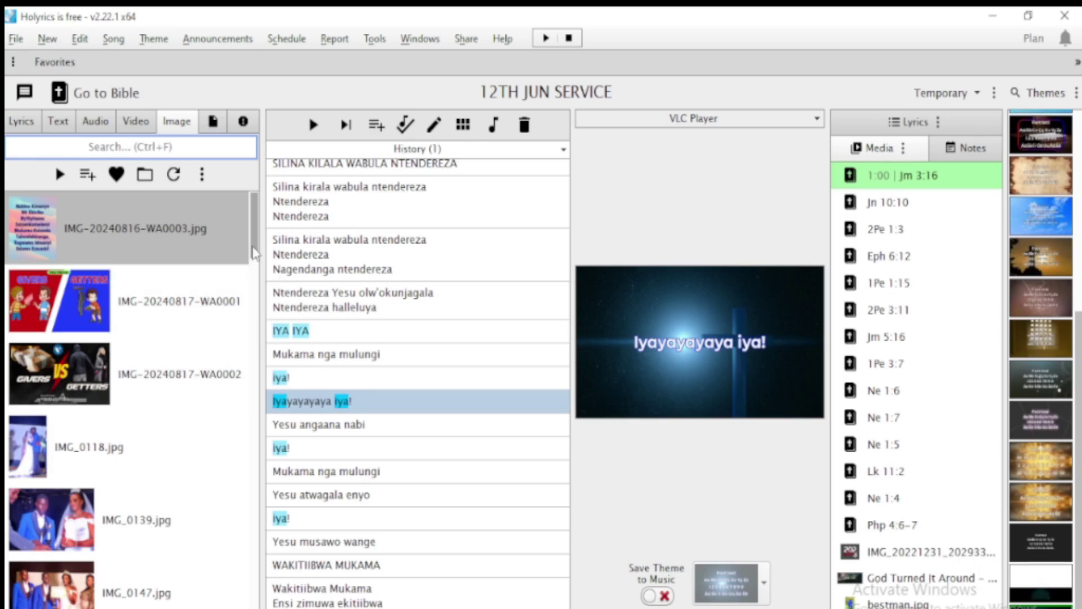
left_click_drag(255, 226, 255, 585)
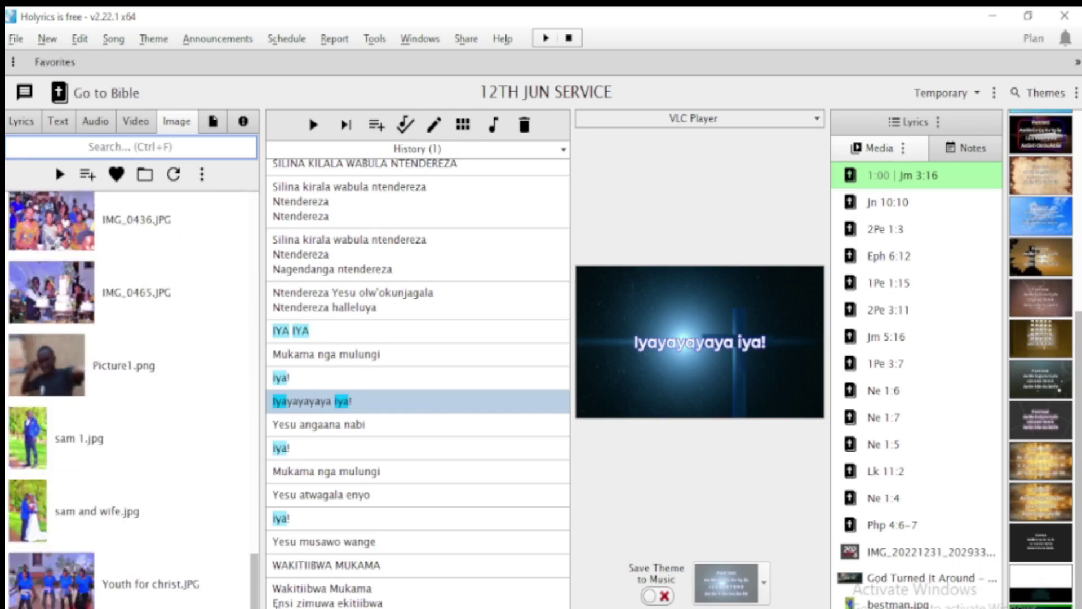
Step: Preview Picture1.png full-size a few times, closing the preview each time
right_click(174, 356)
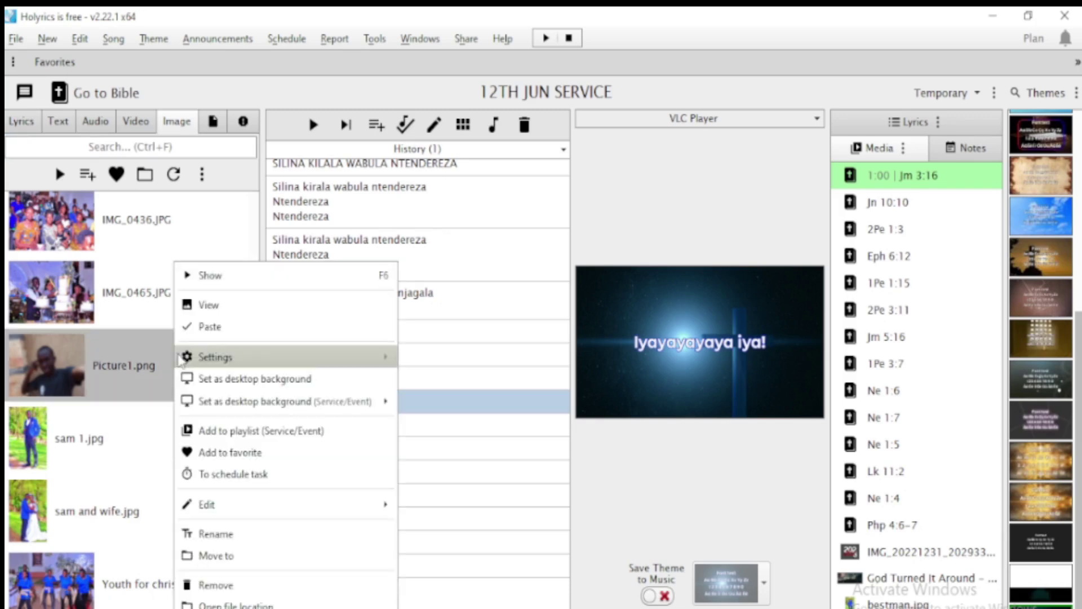
left_click(246, 281)
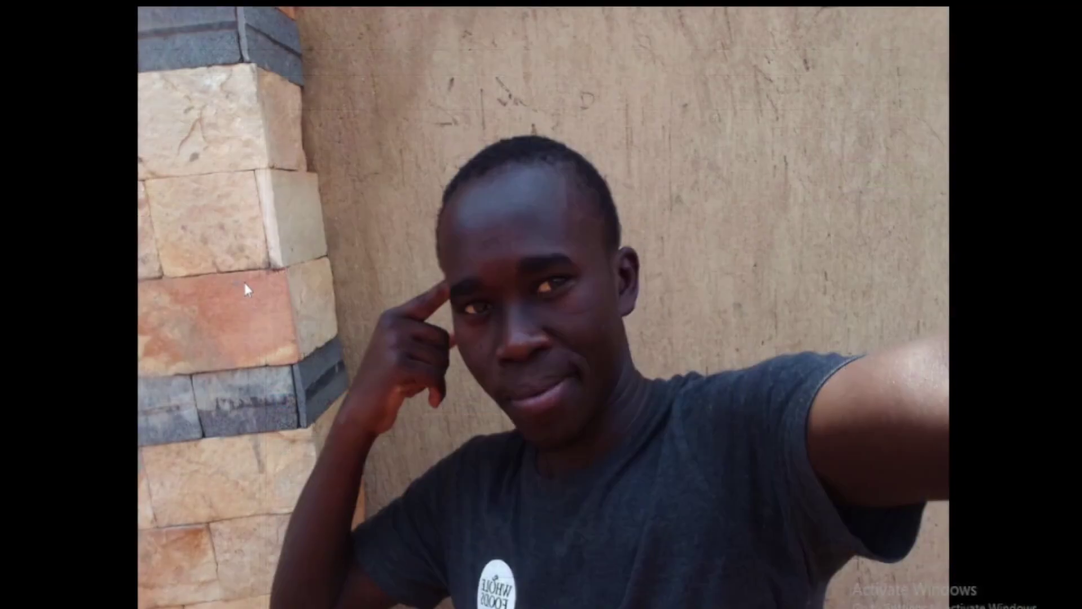
left_click(245, 288)
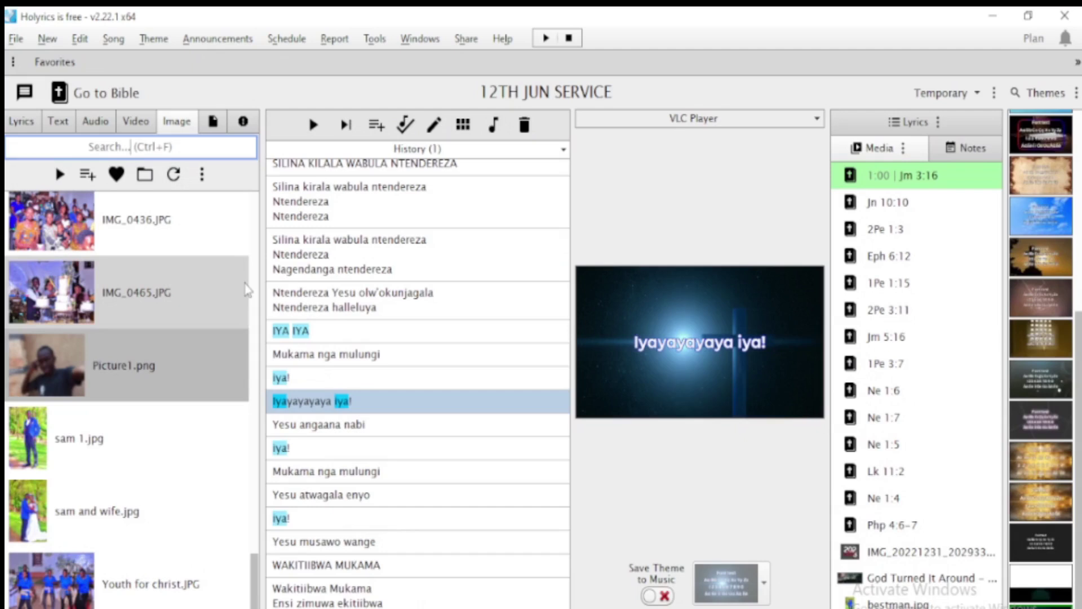
right_click(177, 353)
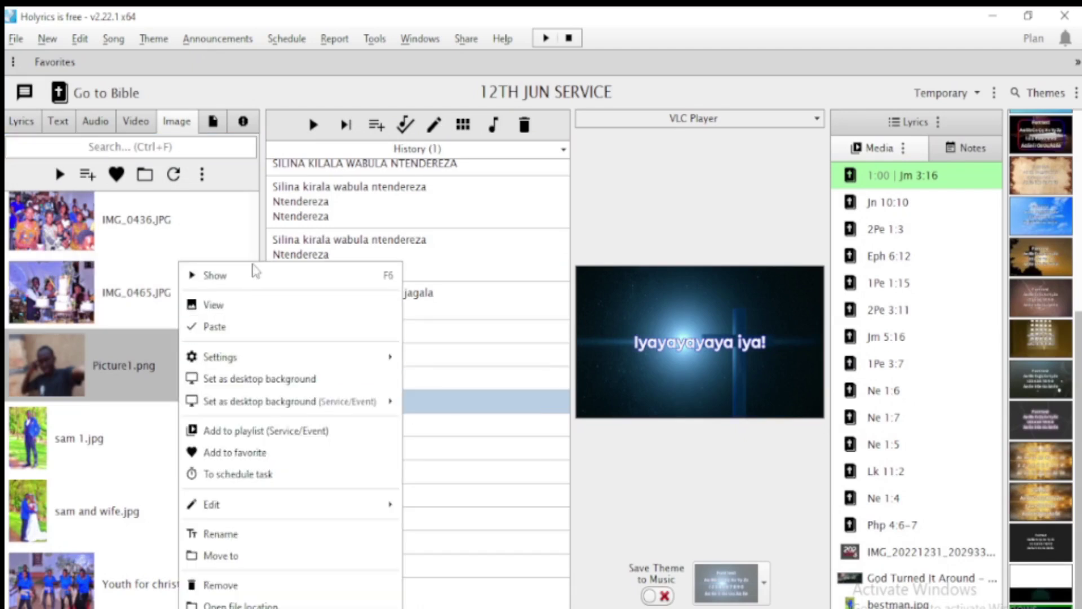
left_click(221, 307)
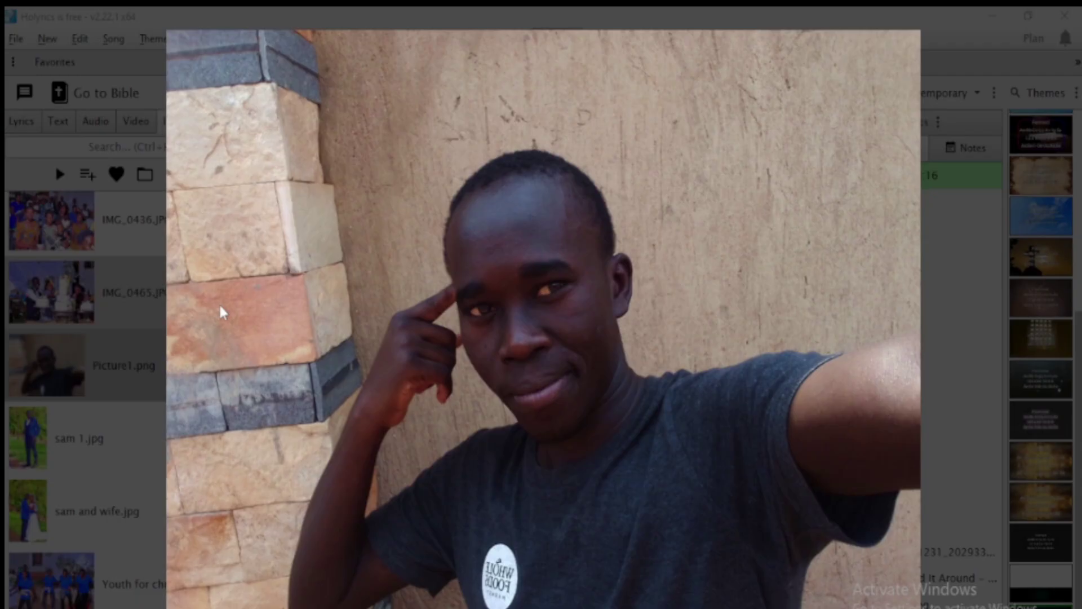
left_click(123, 303)
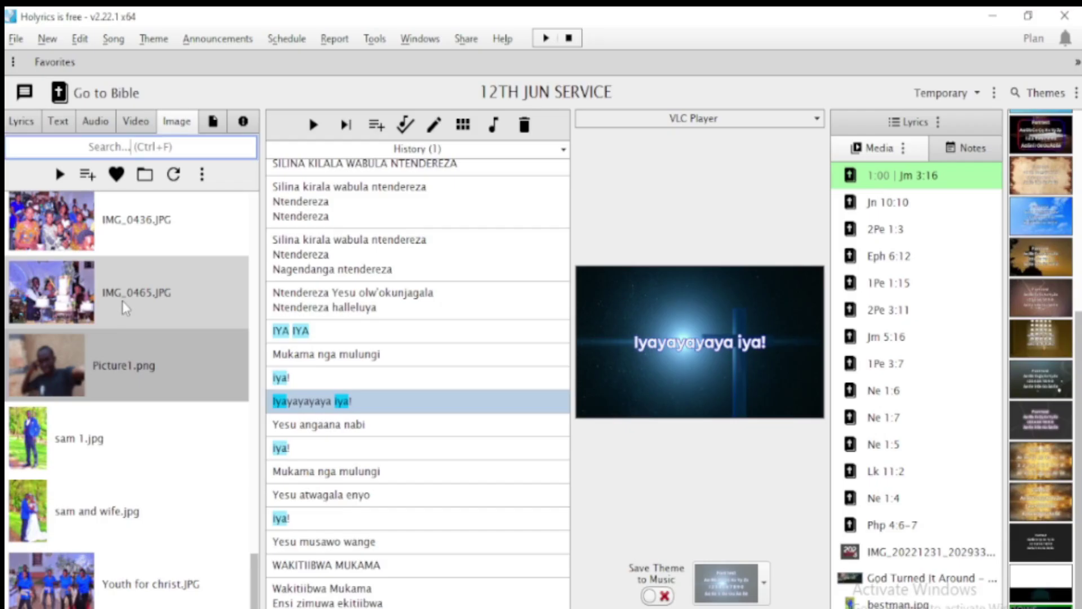
right_click(120, 354)
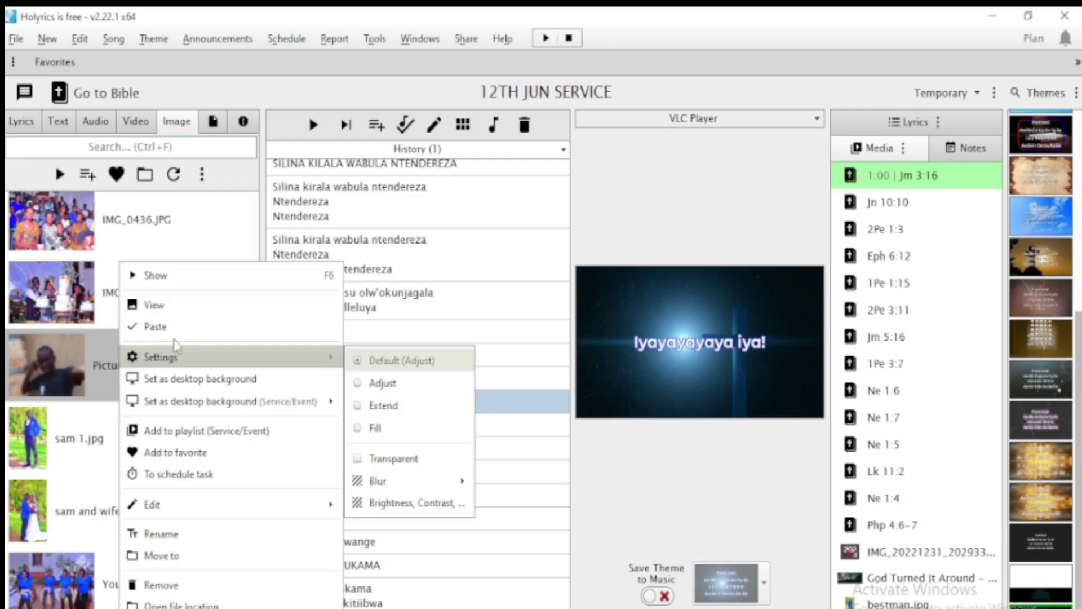
left_click(210, 305)
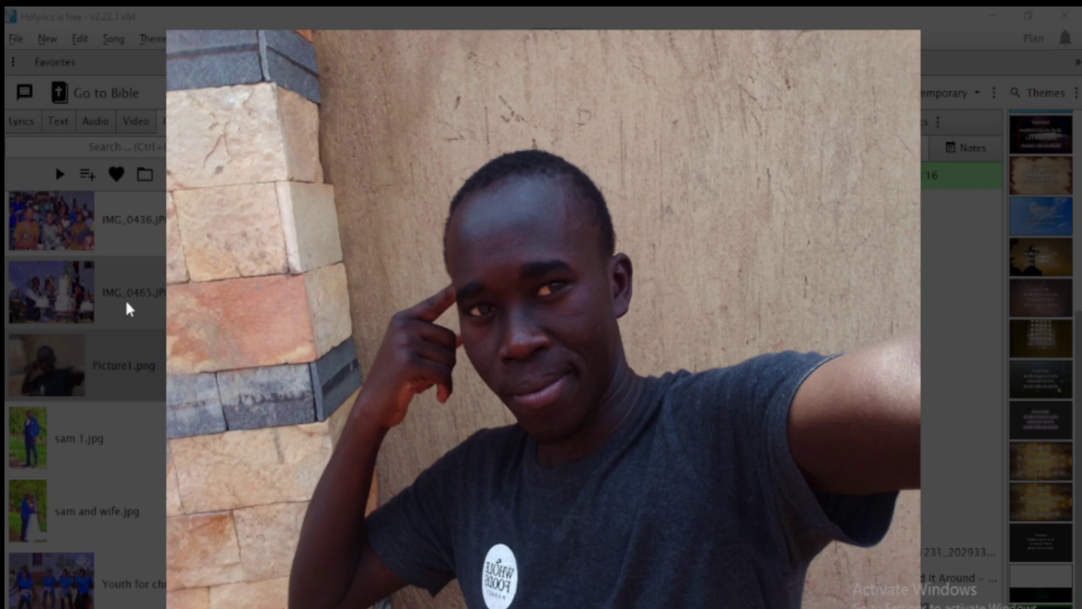
left_click(115, 302)
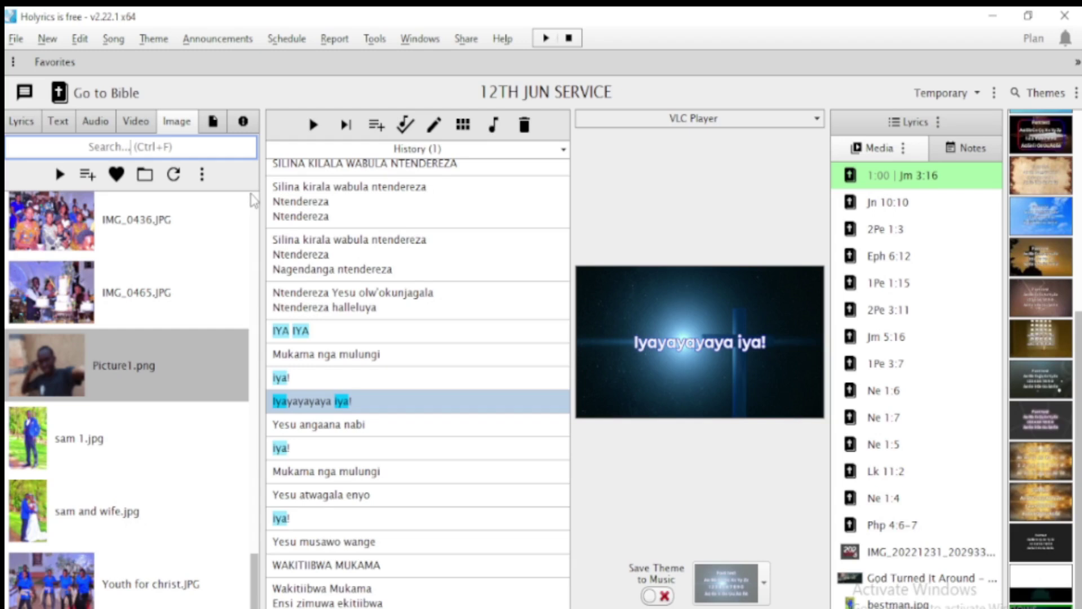
Step: Create a new blank song from the New menu
left_click(76, 43)
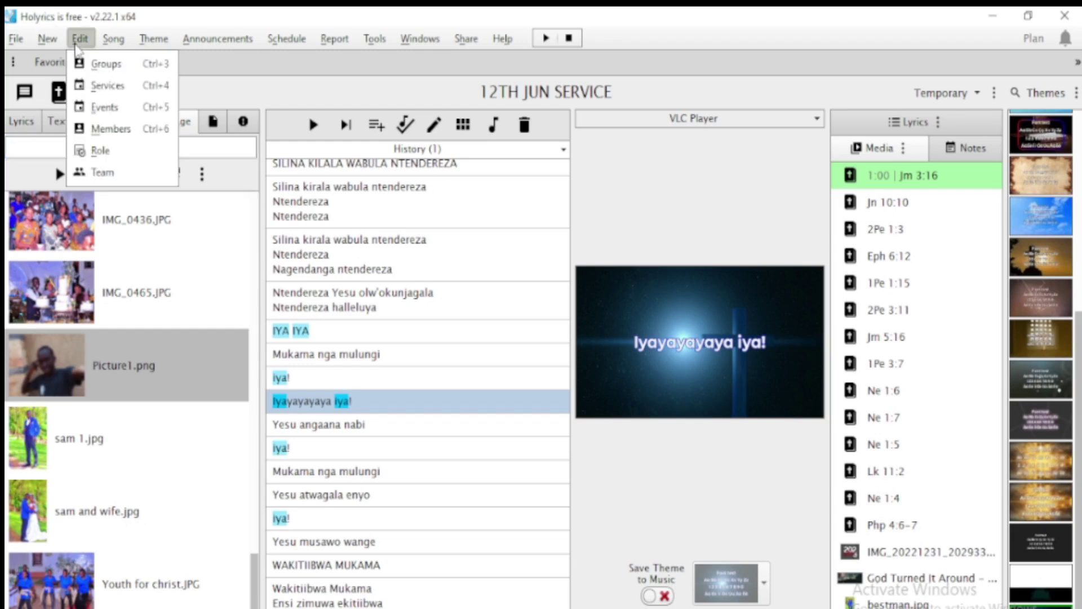
mouse_move(48, 39)
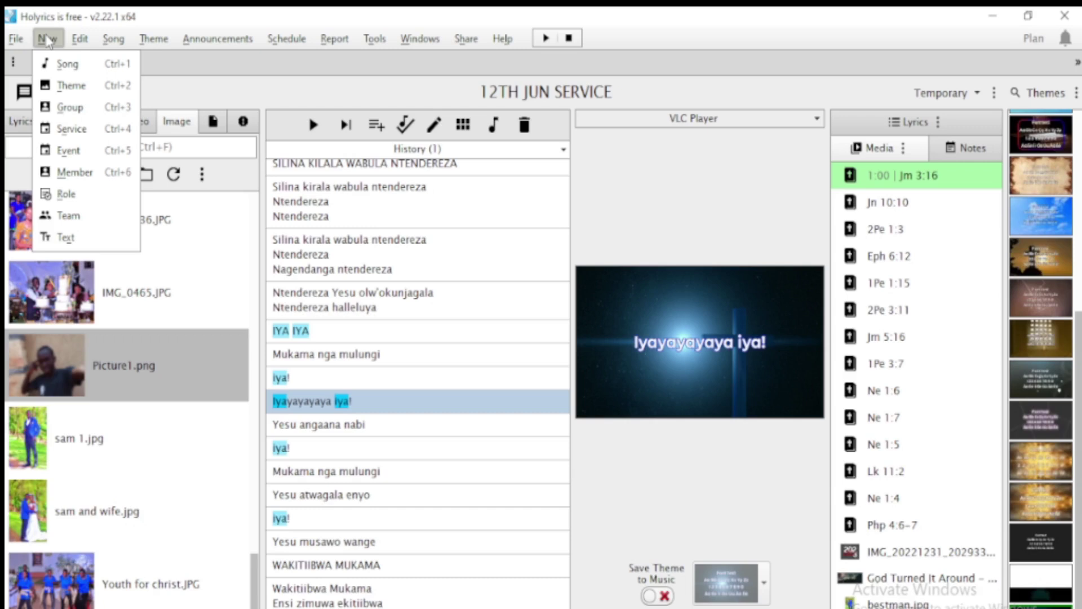
left_click(48, 41)
left_click(48, 39)
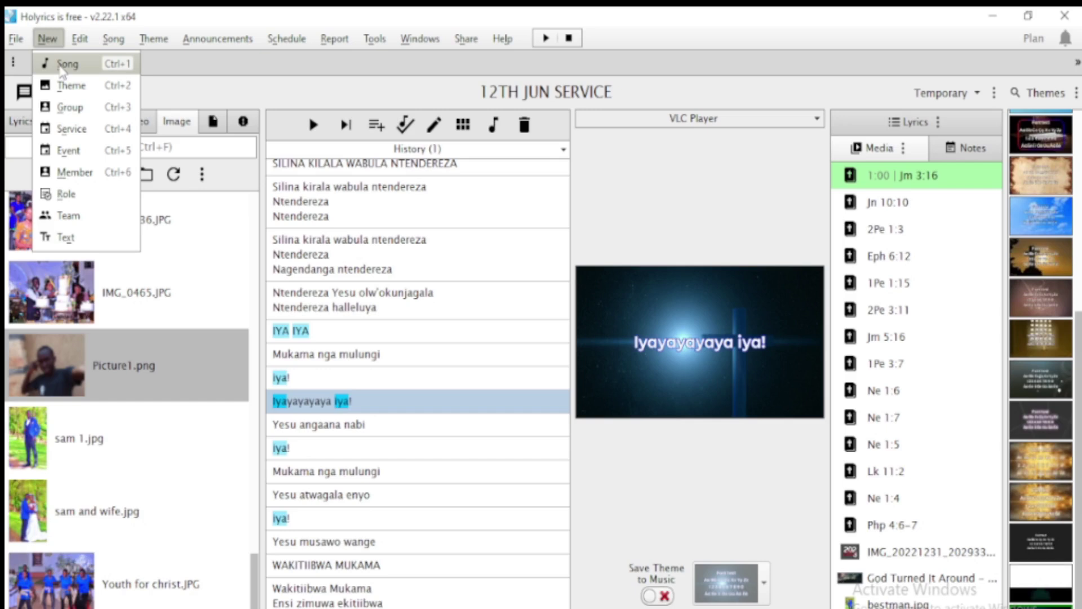
left_click(63, 65)
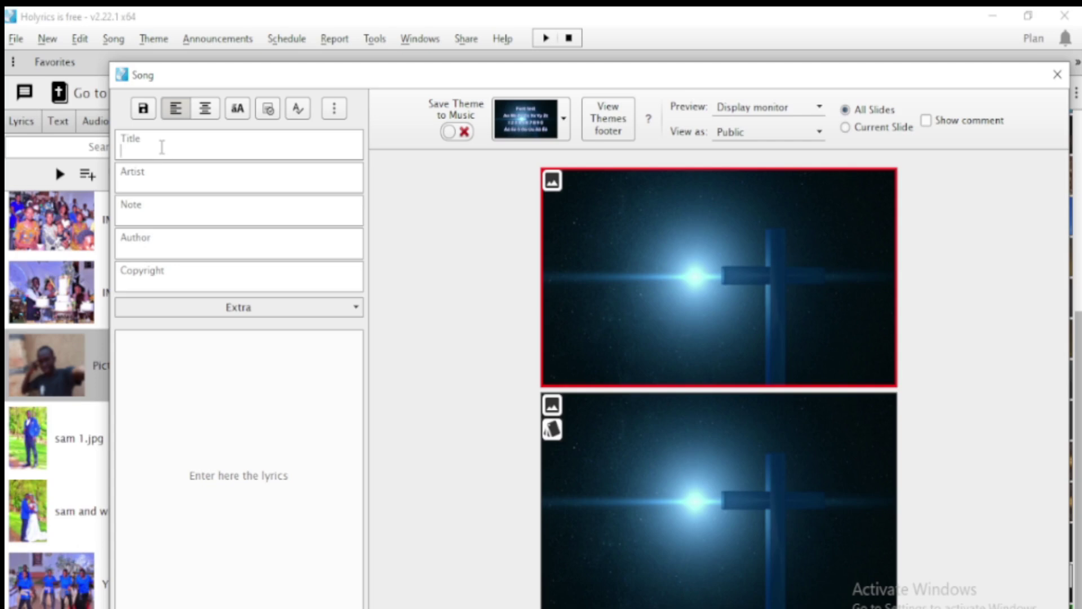
Step: Title the song 'forever', then accept the spell-check suggestion 'Forever'
type("forever")
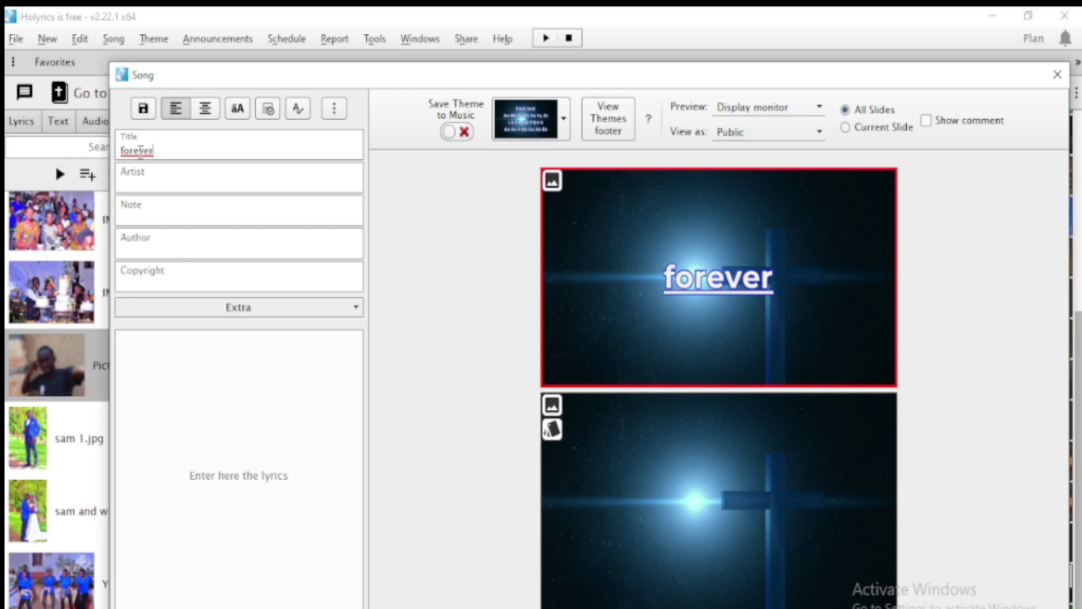
right_click(141, 150)
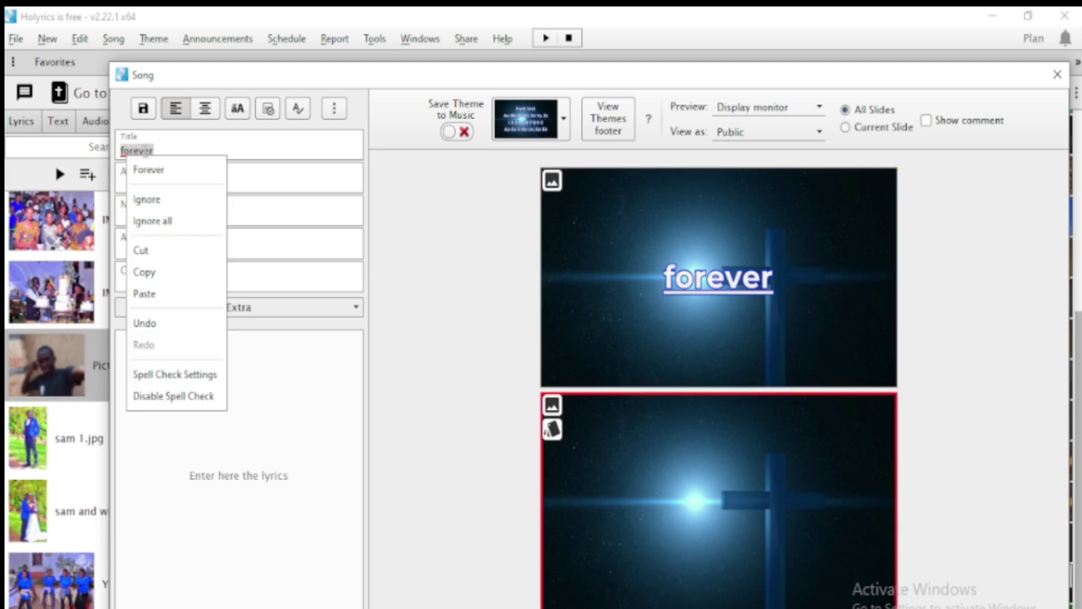
left_click(148, 169)
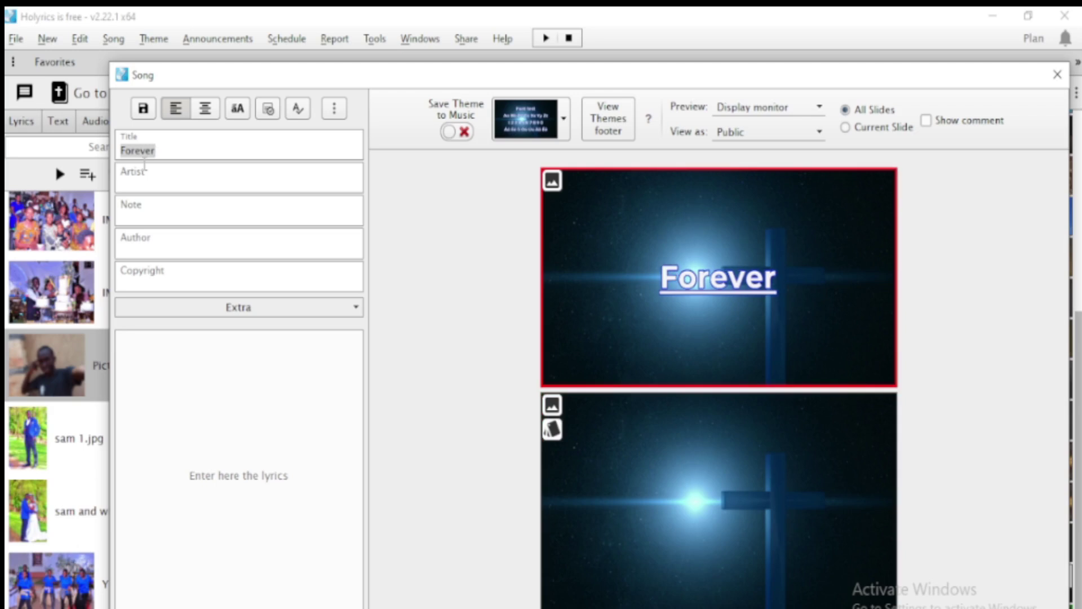
left_click(183, 152)
left_click(305, 116)
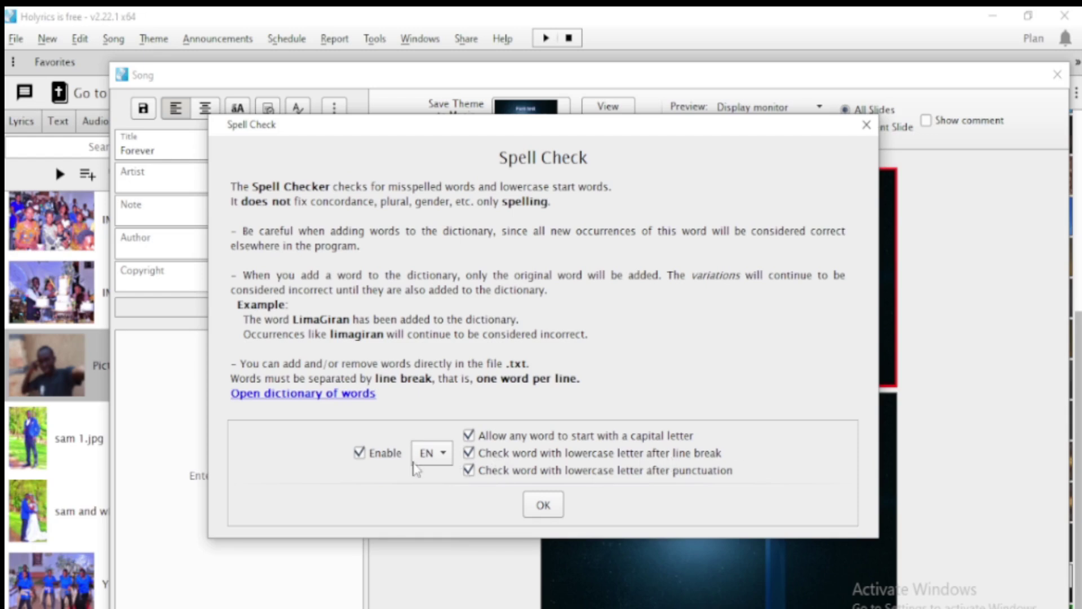
left_click(543, 505)
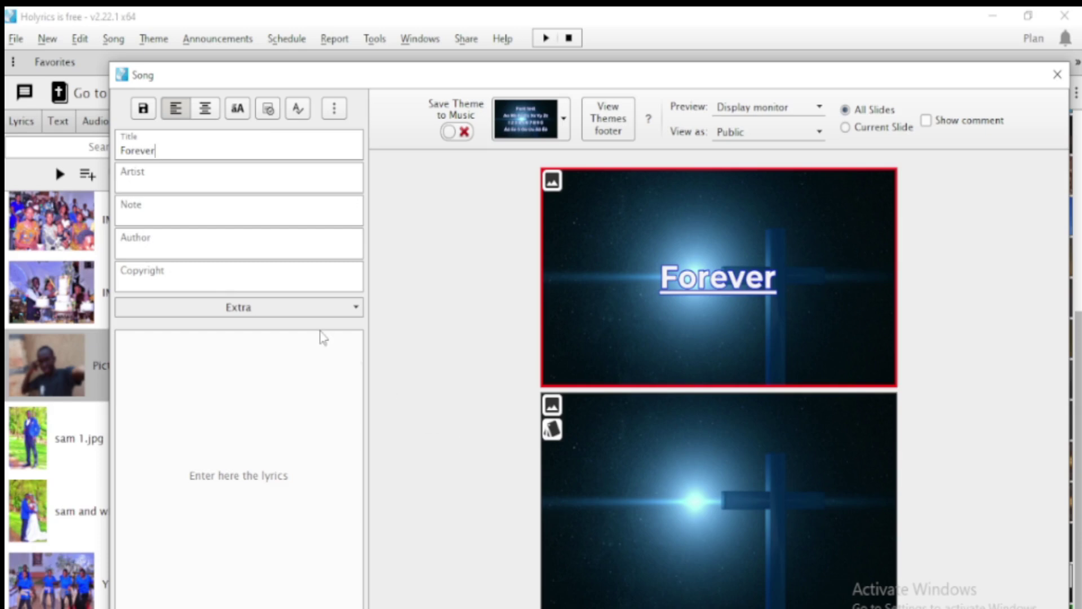
Step: Enter 'me' as the song's artist and expand the Extra details section
left_click(184, 169)
type("mu")
key("BackSpace")
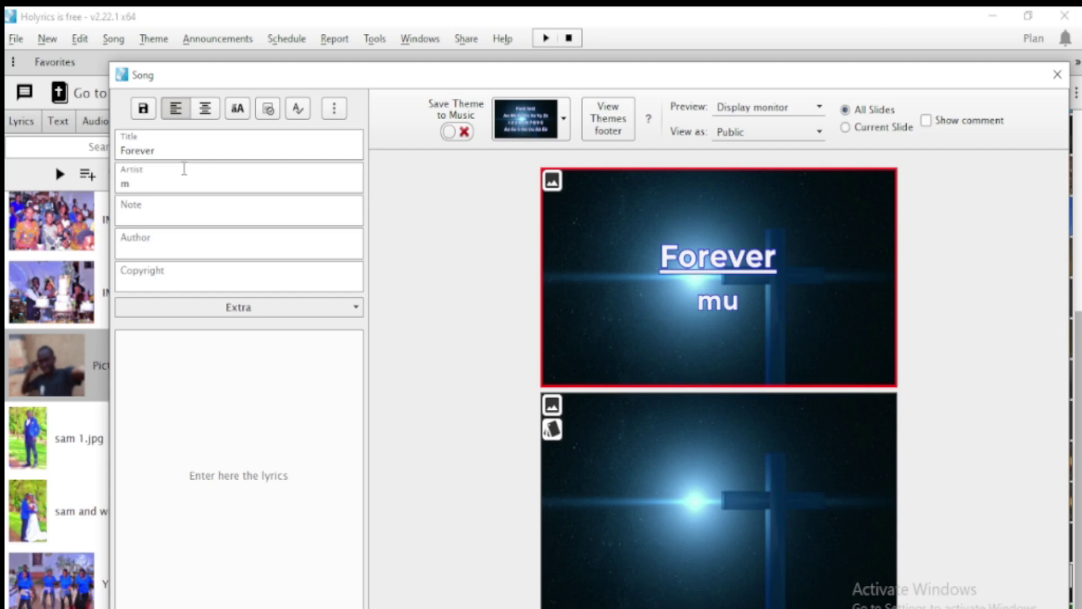
type("e")
key("Tab")
key("Tab")
key("Tab")
left_click(360, 309)
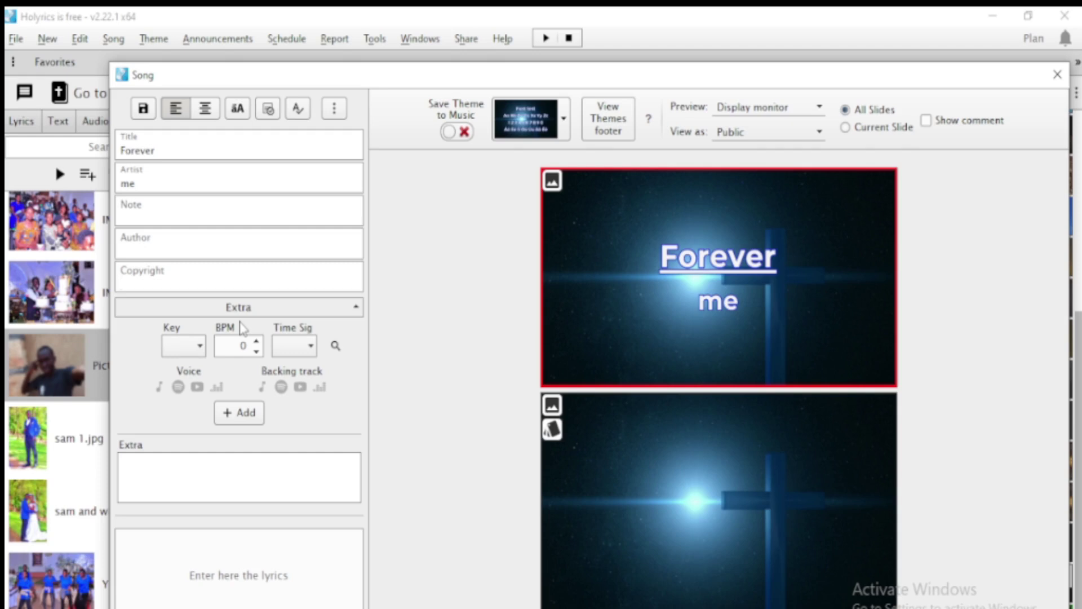
Step: Create an Extra field named 'country' and fill it with 'Uganda'
left_click(242, 418)
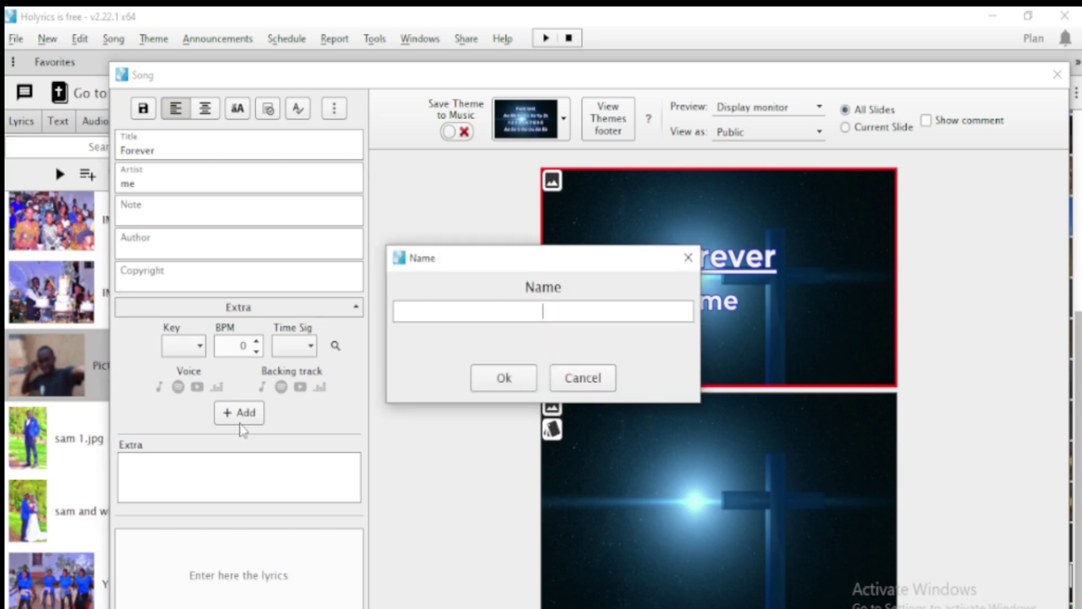
type("countrt")
key("BackSpace")
type("y")
left_click(529, 384)
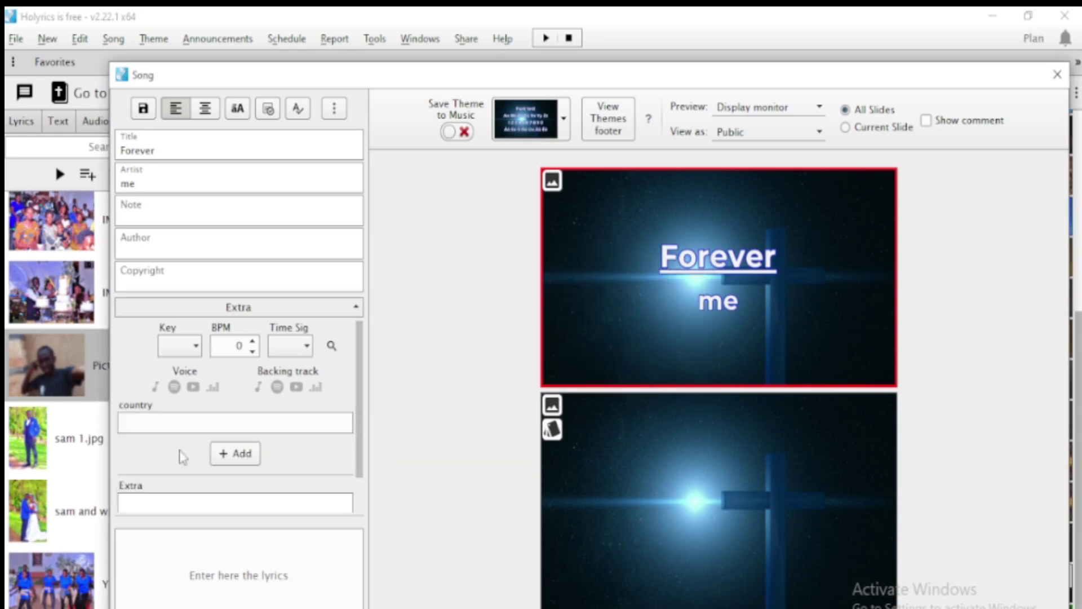
type("Uganda")
Step: Leave Key and Time Sig unset, then collapse the Extra details section
left_click(196, 345)
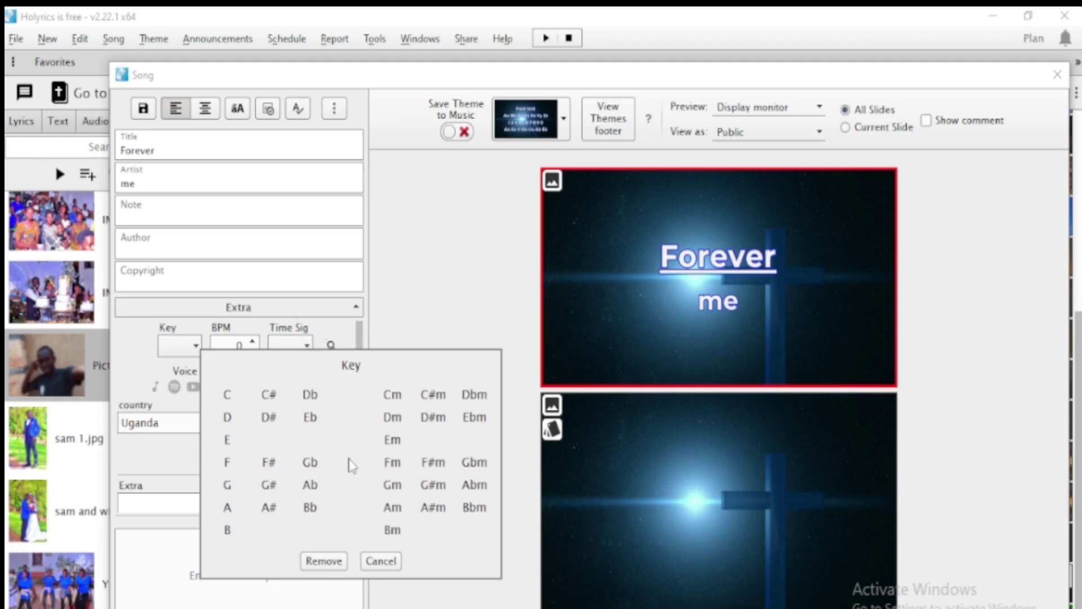
left_click(386, 561)
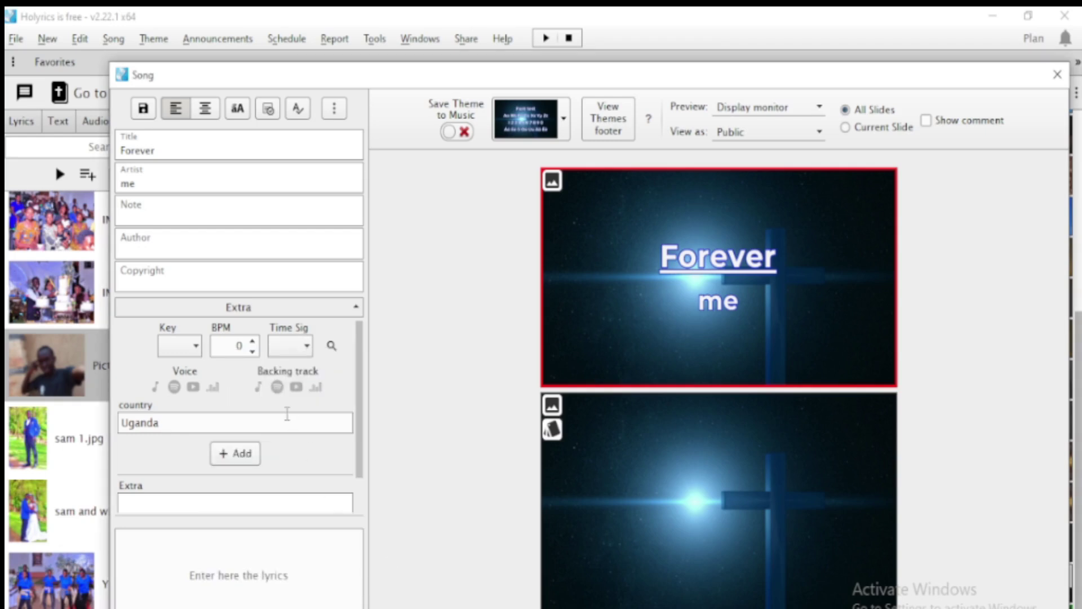
left_click(307, 346)
left_click(307, 346)
left_click_drag(361, 449, 364, 486)
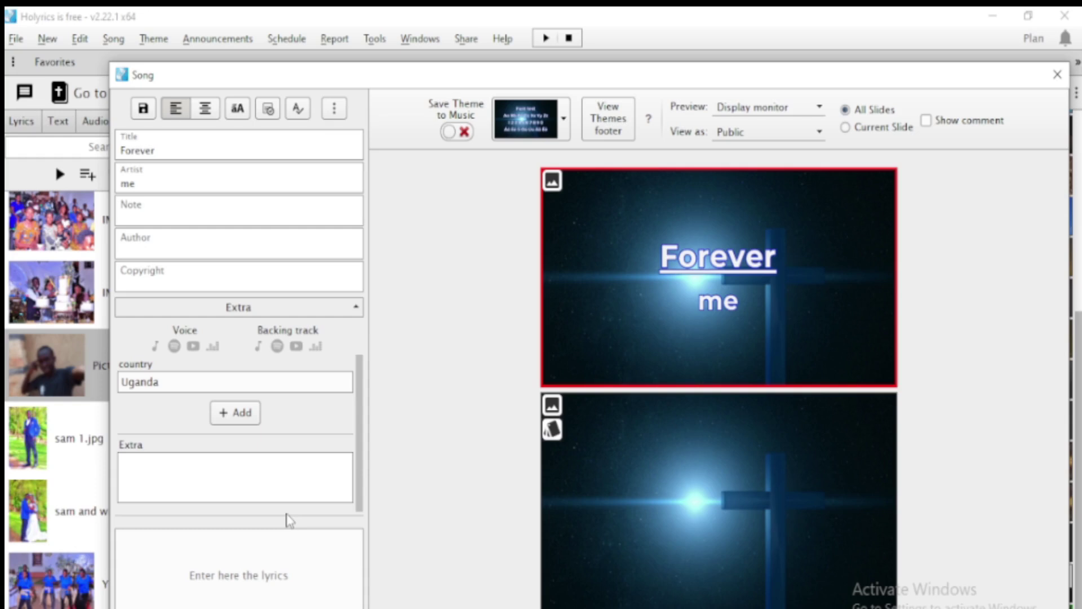
left_click(354, 315)
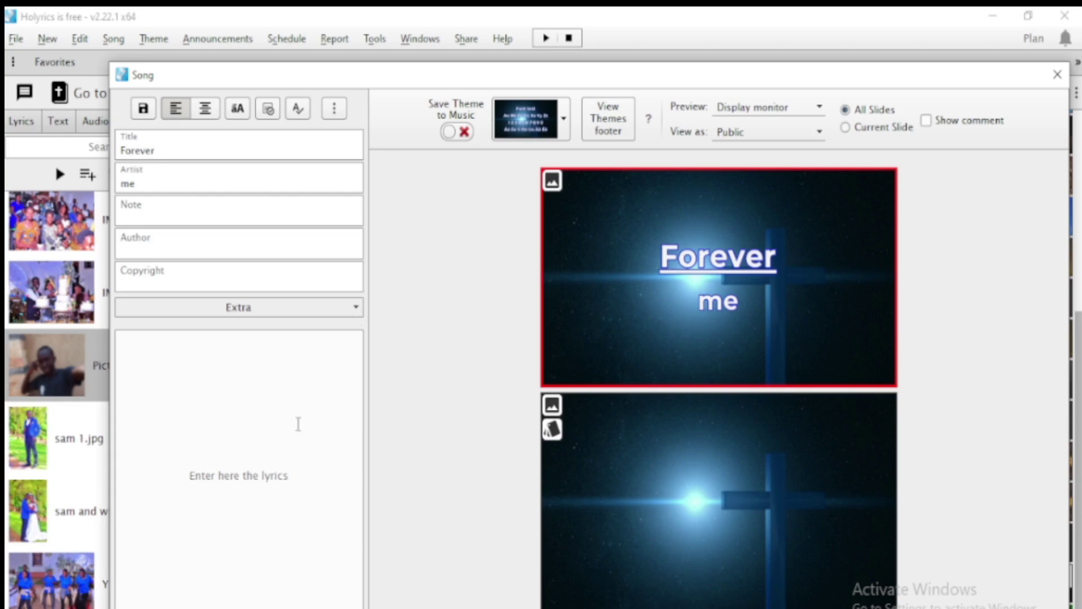
Step: Type the lyric line 'reowvewh' and add that word to the spelling dictionary
left_click(254, 416)
type("reowvewh")
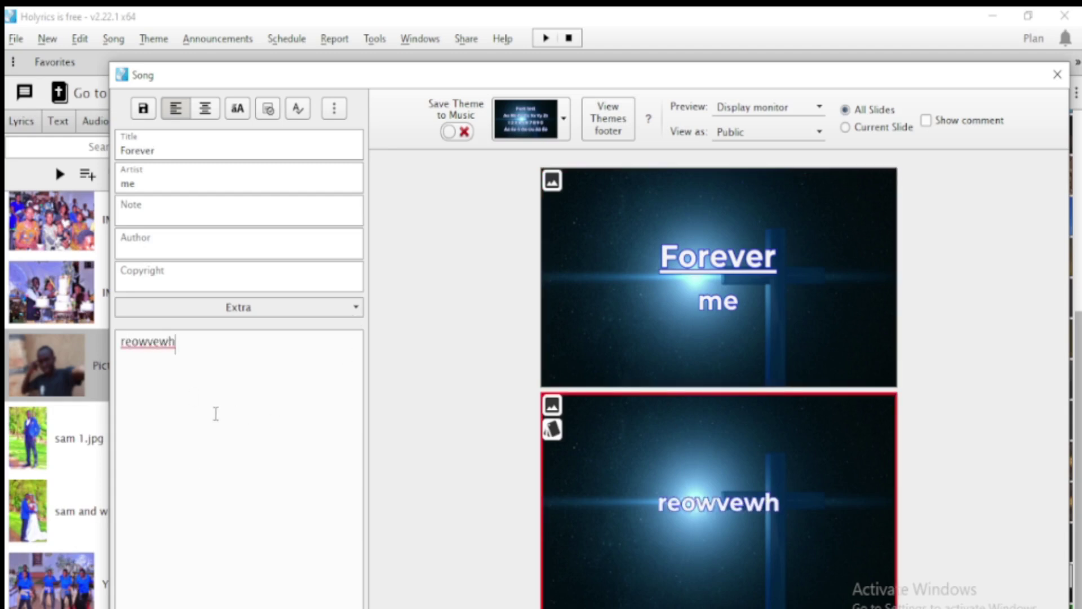
right_click(149, 351)
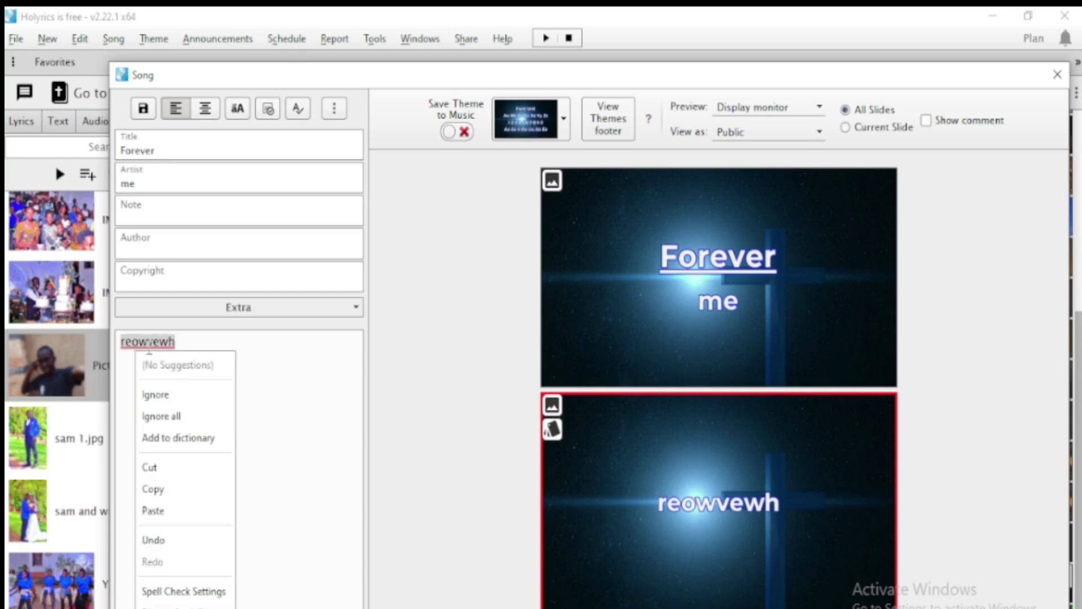
left_click(178, 438)
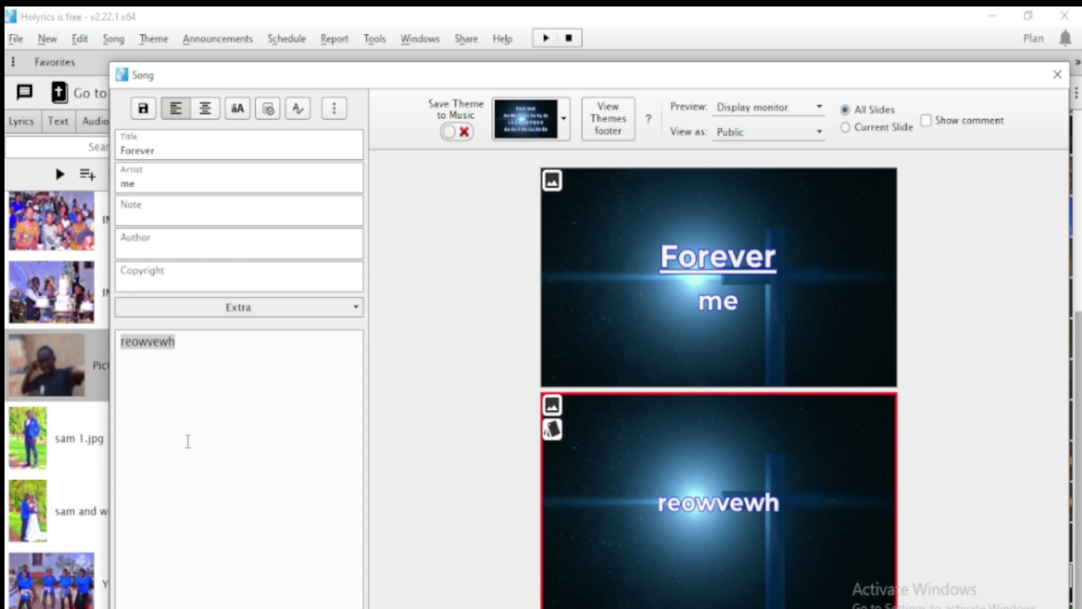
Step: Look through the Theme dialog without changing the song's theme, then close the Song editor
left_click(564, 119)
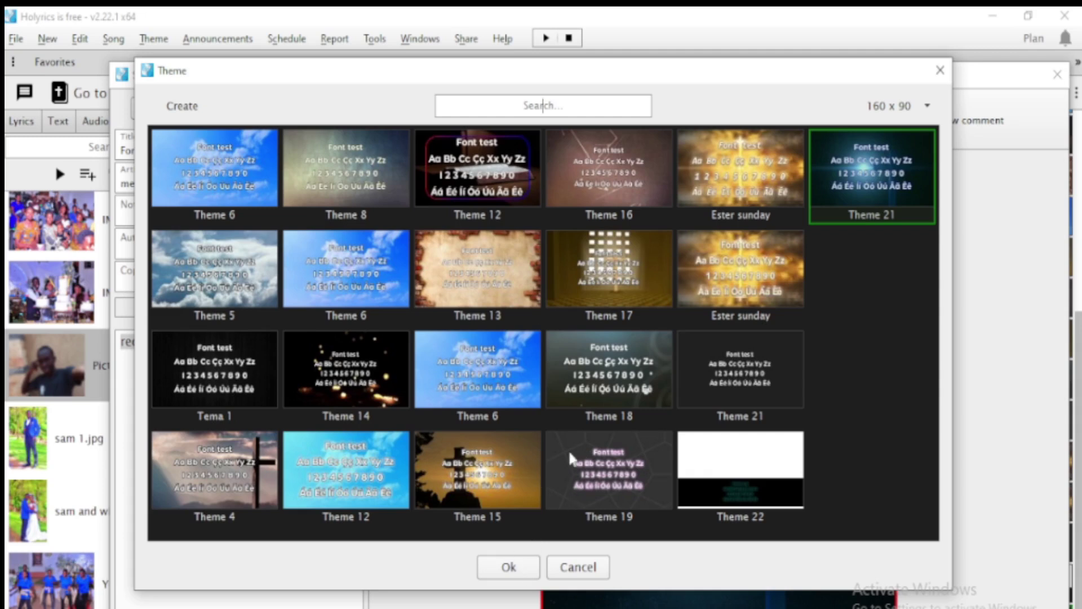
left_click(574, 570)
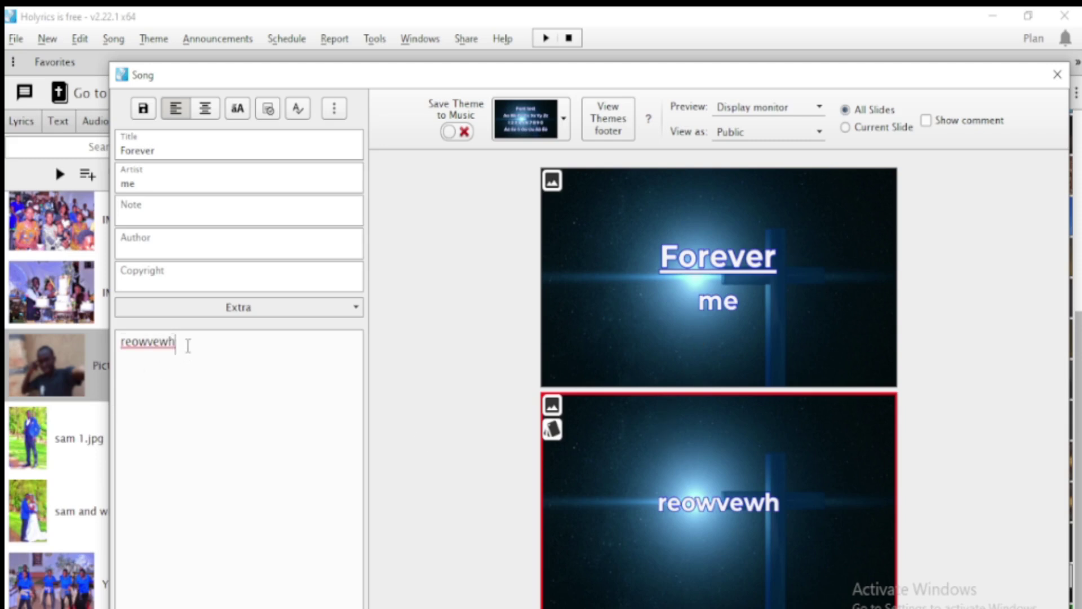
left_click(996, 17)
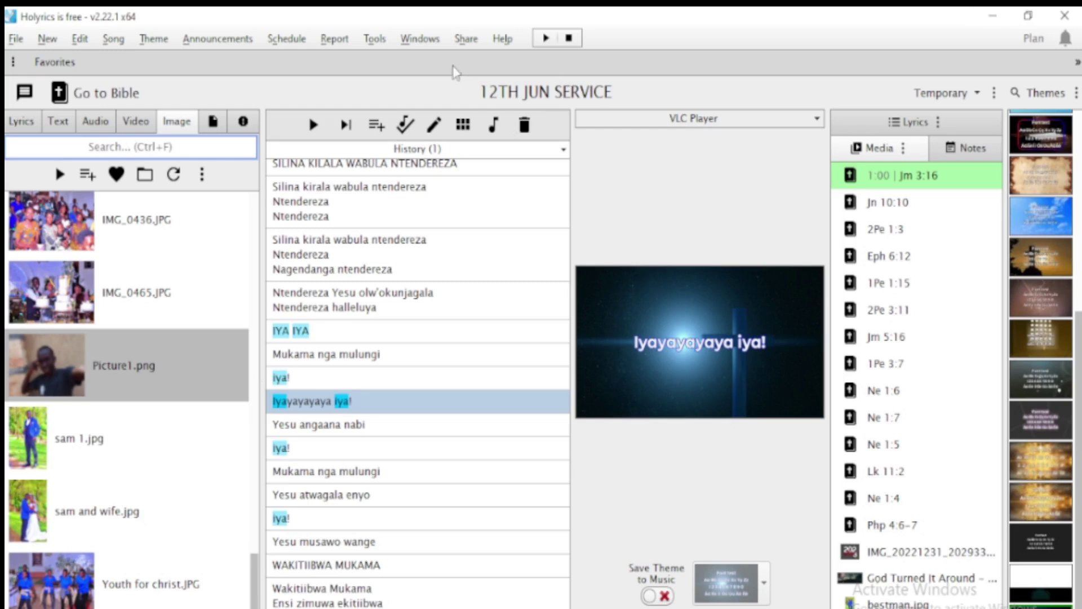
Step: Glance over the Help menu, then switch to the Bible view showing Proverbs 11 (NIV)
left_click(503, 40)
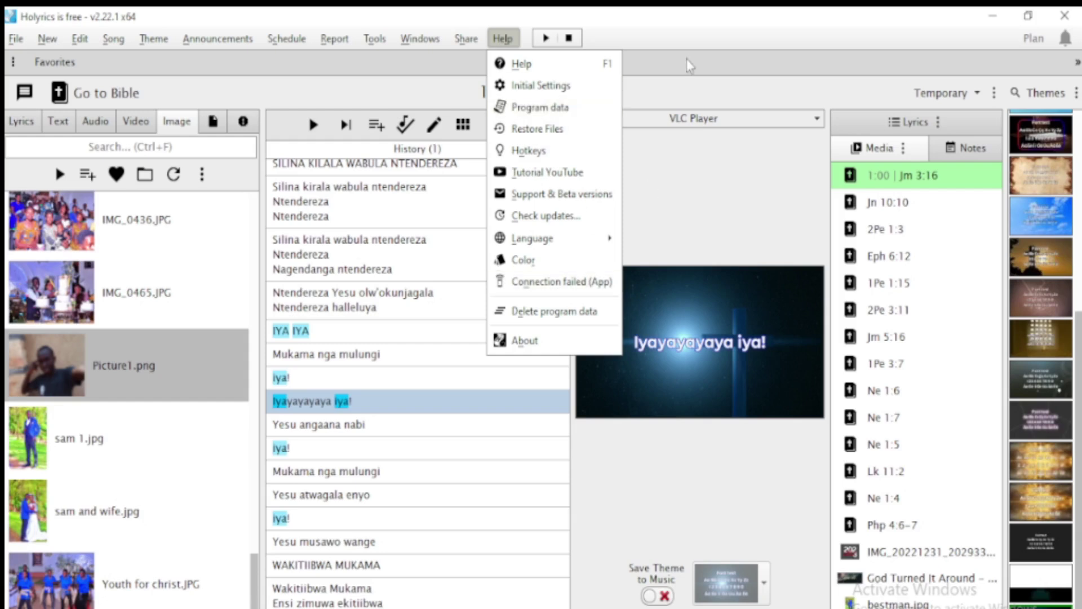
left_click(737, 63)
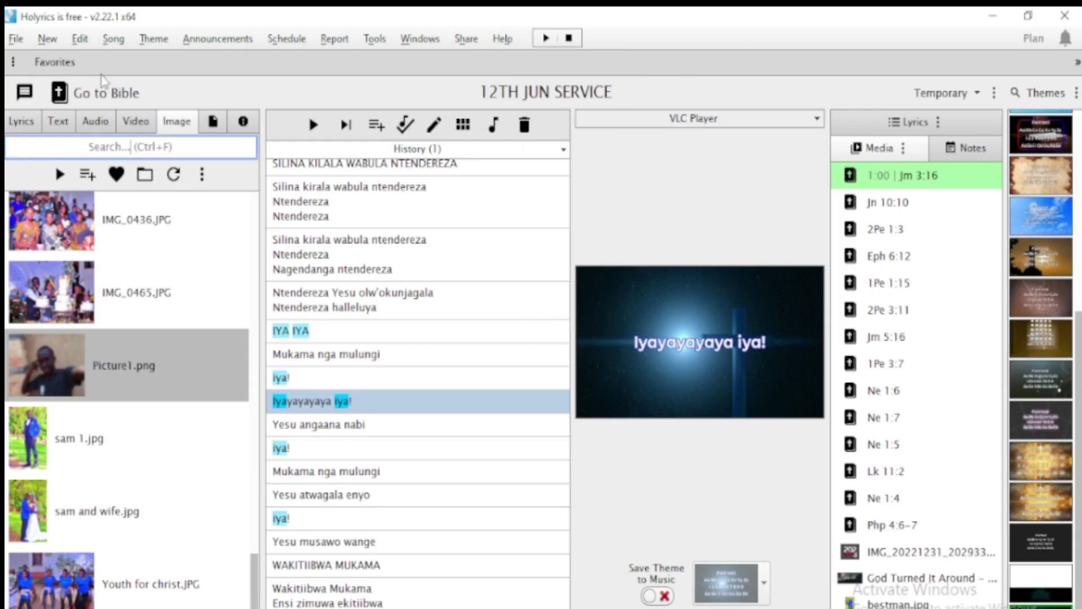
left_click(59, 93)
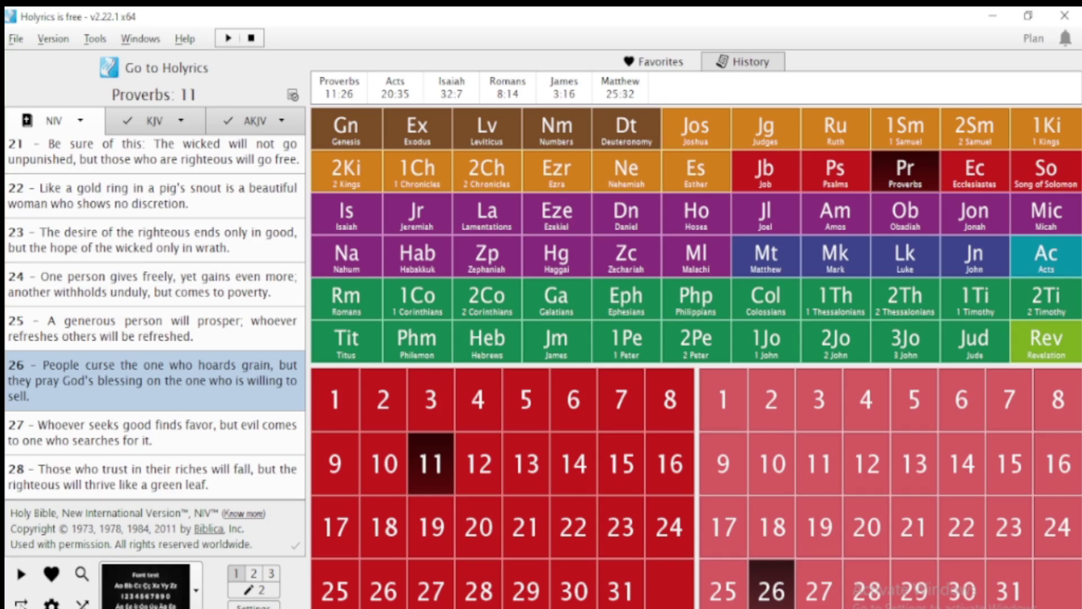
Step: In the custom presentation builder, pick John chapter 16 and add Jn 16:1 to the Show list
left_click(21, 603)
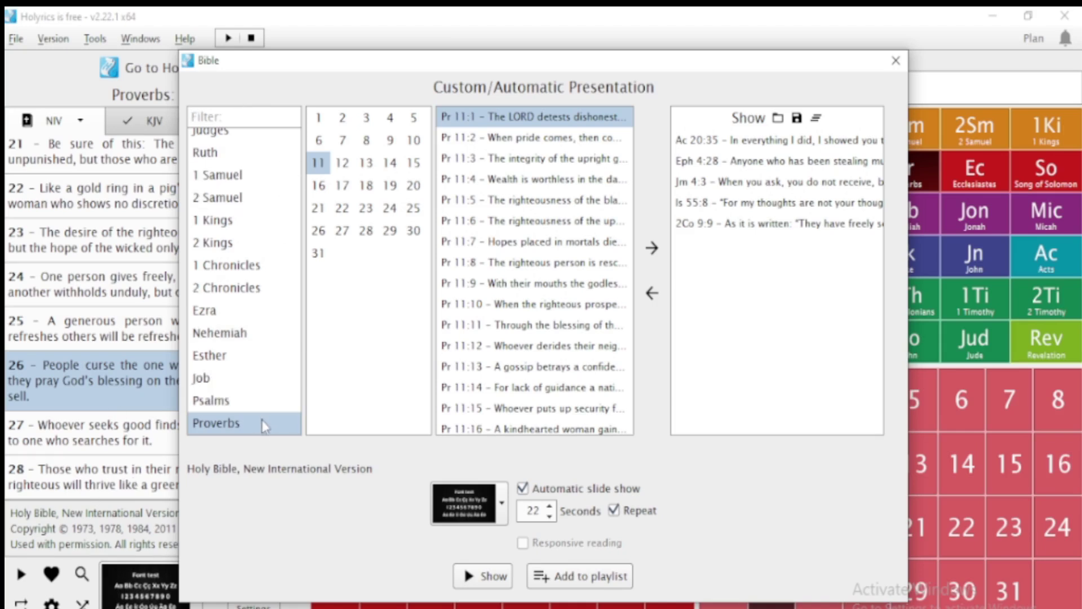
key("Down")
key("Down")
key("Down")
key("Down")
key("Down")
key("Down")
key("Down")
key("Down")
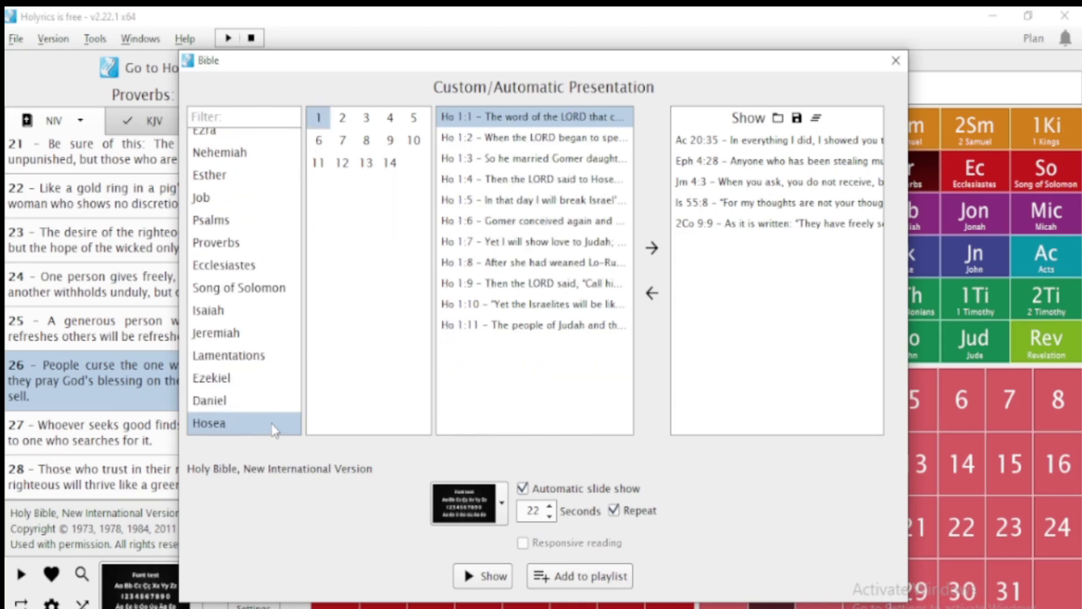
key("Down")
key("Down")
key("Down")
key("Down")
key("Down")
key("Down")
key("Down")
key("Down")
key("Down")
key("Down")
key("Down")
key("Down")
key("Down")
key("Down")
key("Down")
key("Down")
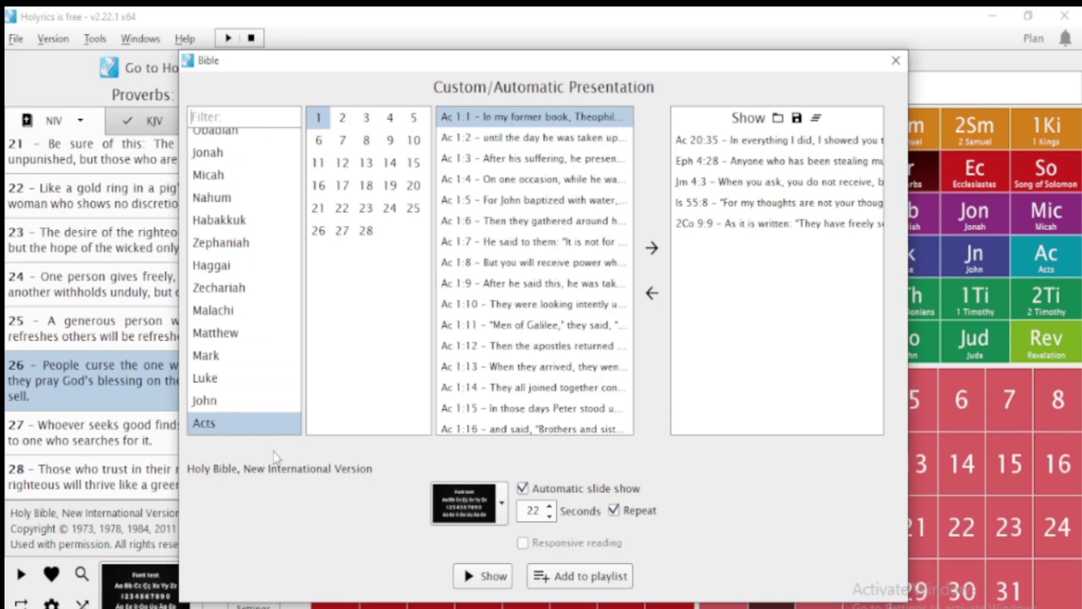
key("Up")
key("Up")
key("Down")
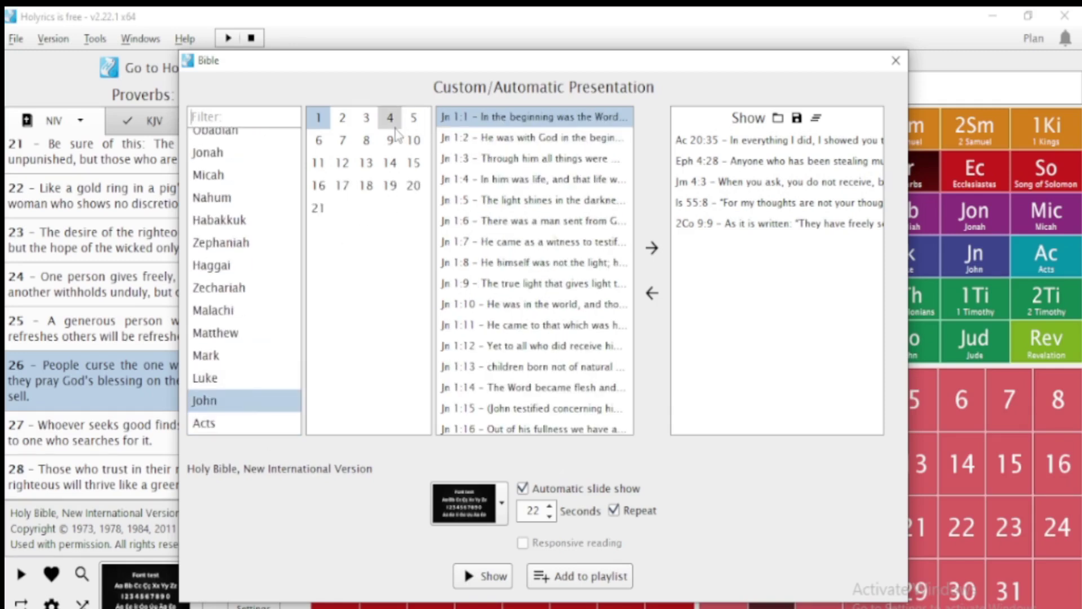
left_click(366, 118)
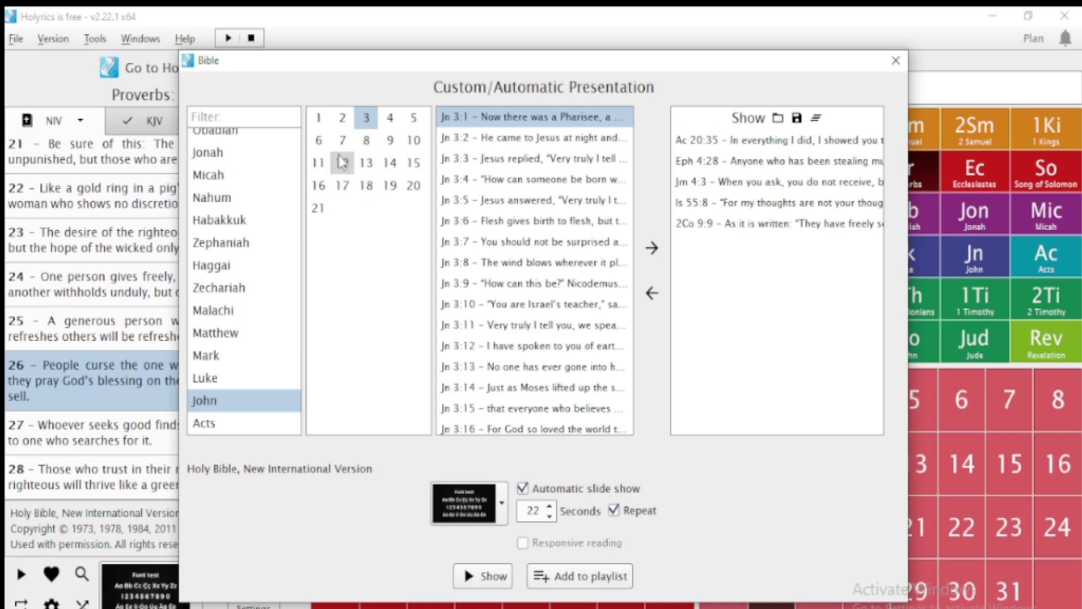
left_click(319, 186)
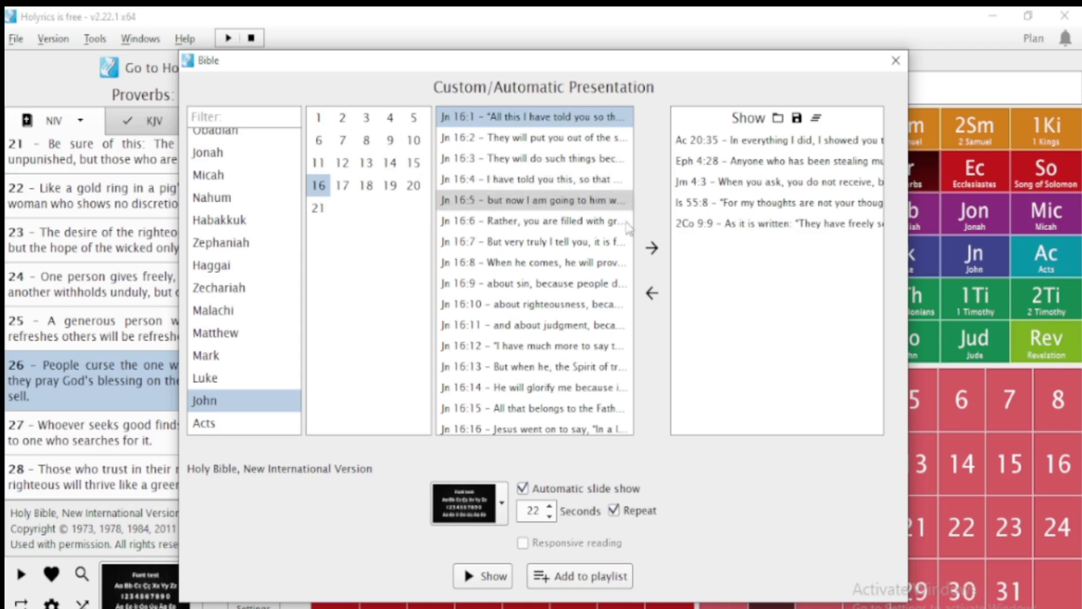
left_click(651, 248)
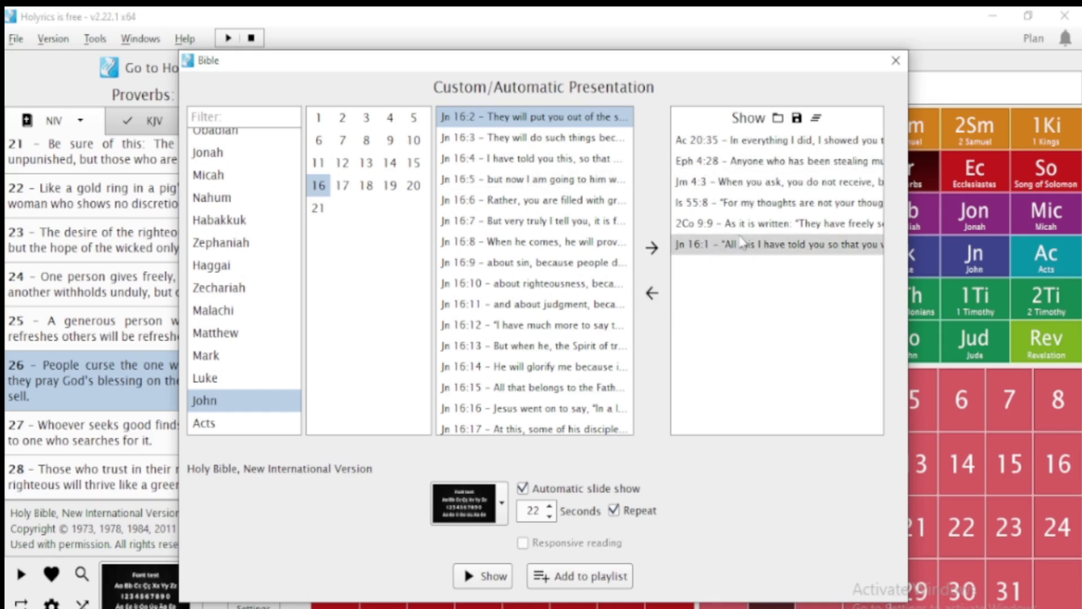
Step: Remove Jn 16:1 and 2Co 9:9 from the custom presentation's Show list
left_click(762, 246)
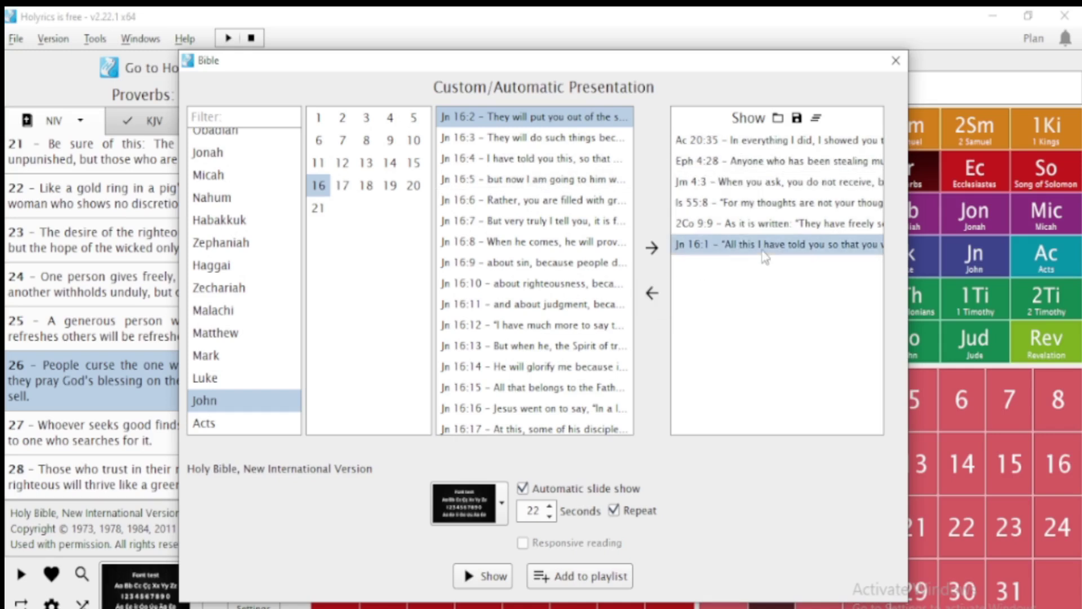
left_click(662, 296)
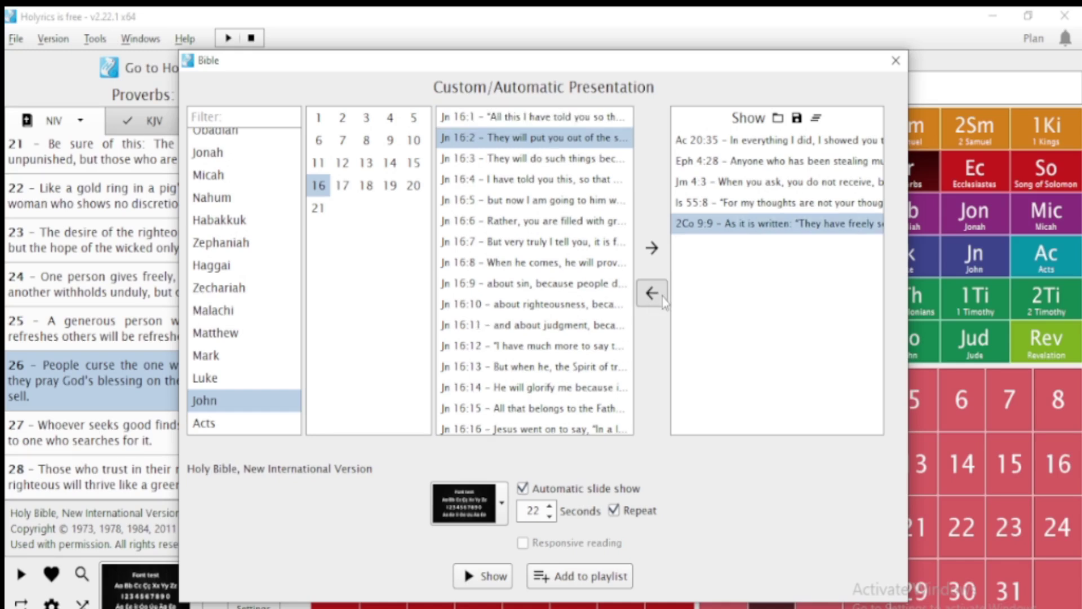
left_click(662, 296)
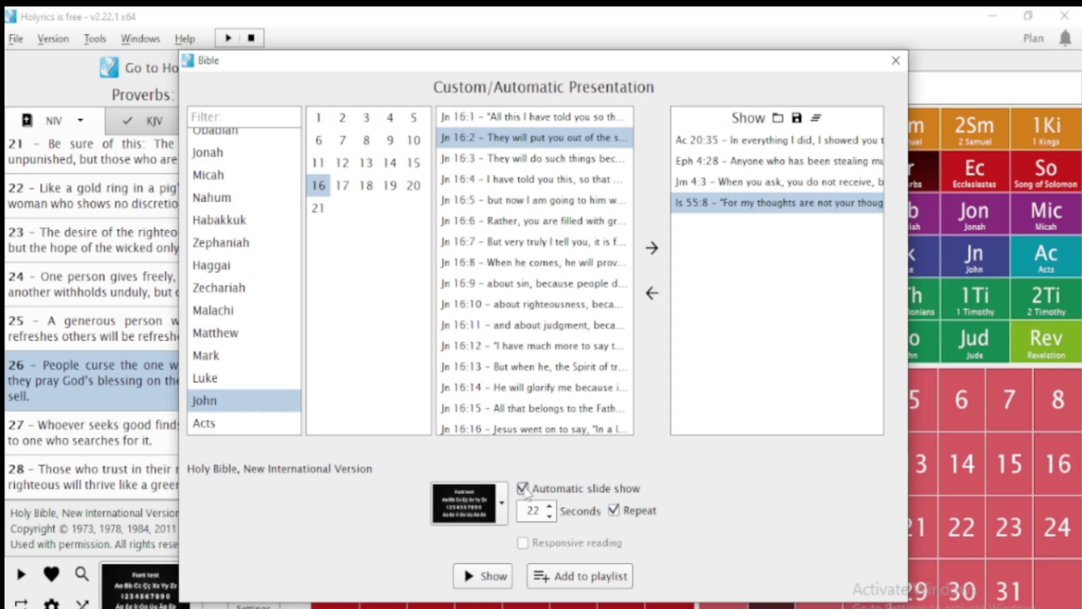
Step: Set the automatic slide show to 3 seconds per slide with Repeat on, and start it
left_click(525, 490)
left_click(524, 489)
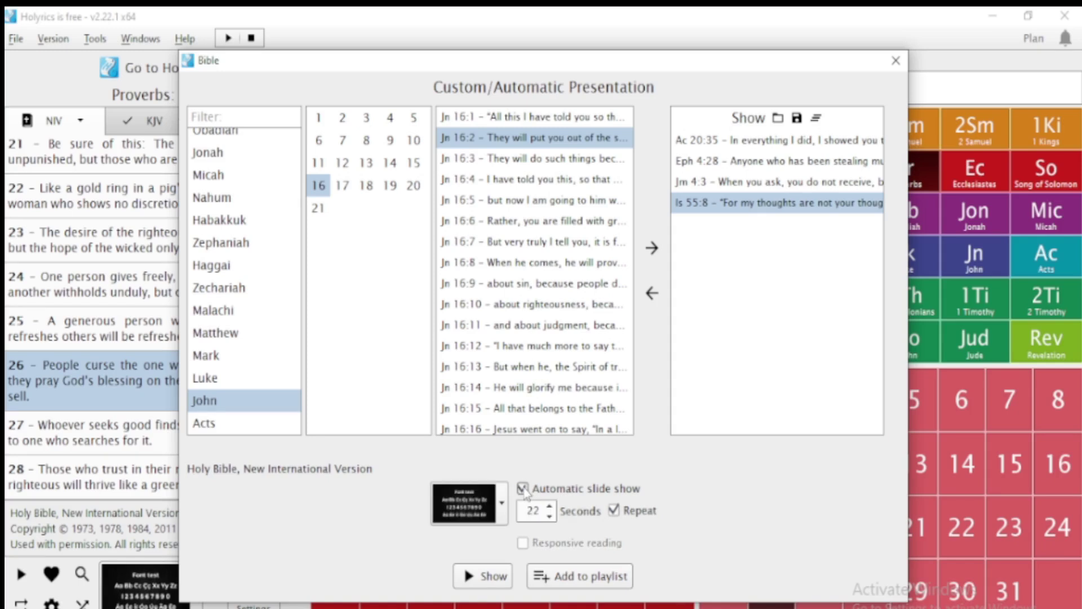
left_click(548, 517)
left_click(550, 505)
left_click(550, 505)
double_click(541, 509)
type("3")
left_click(614, 511)
left_click(480, 569)
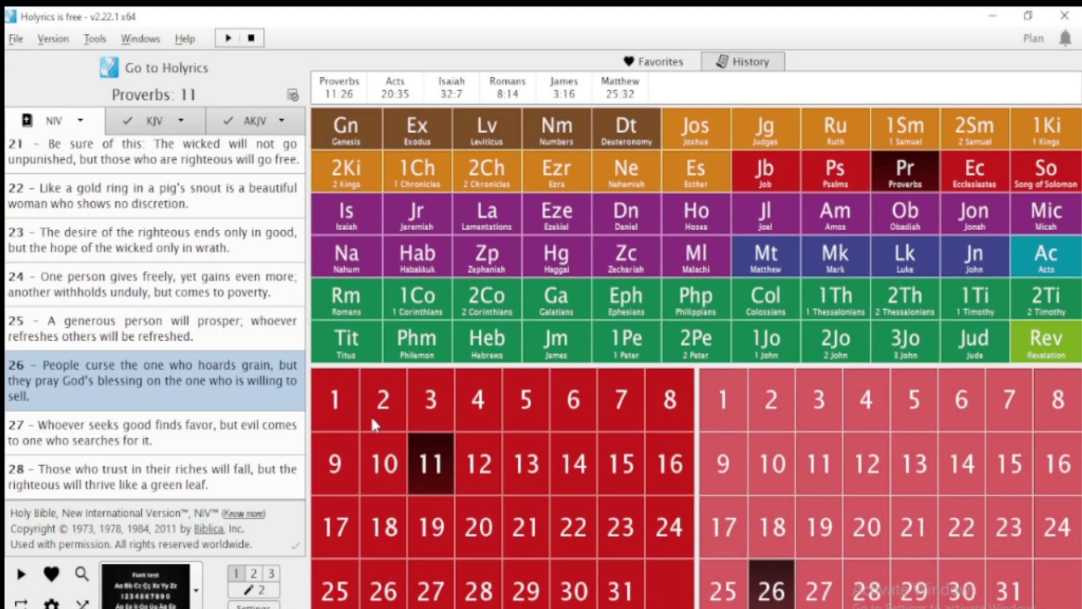
Step: Underline 'whoever refreshes others will be refreshed.' in verse 25's Highlight editor, then close it
right_click(231, 324)
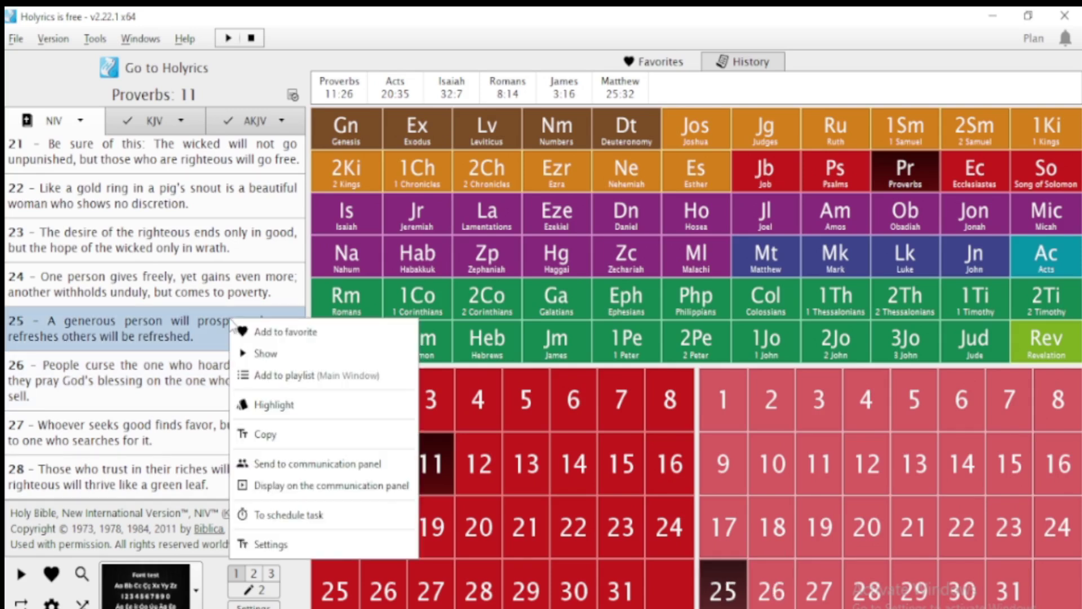
left_click(270, 412)
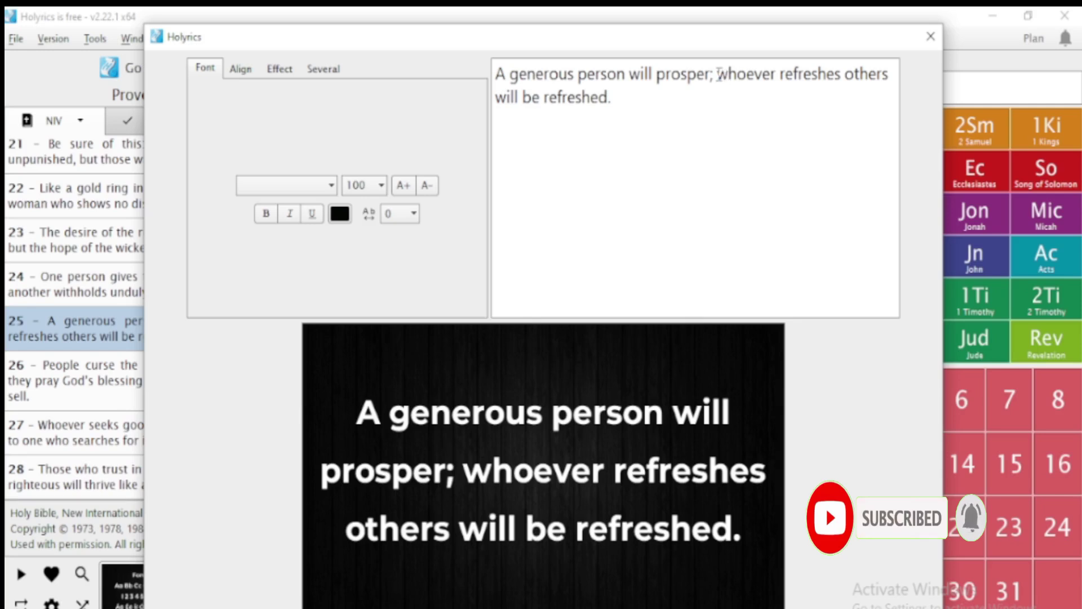
left_click_drag(717, 74, 887, 106)
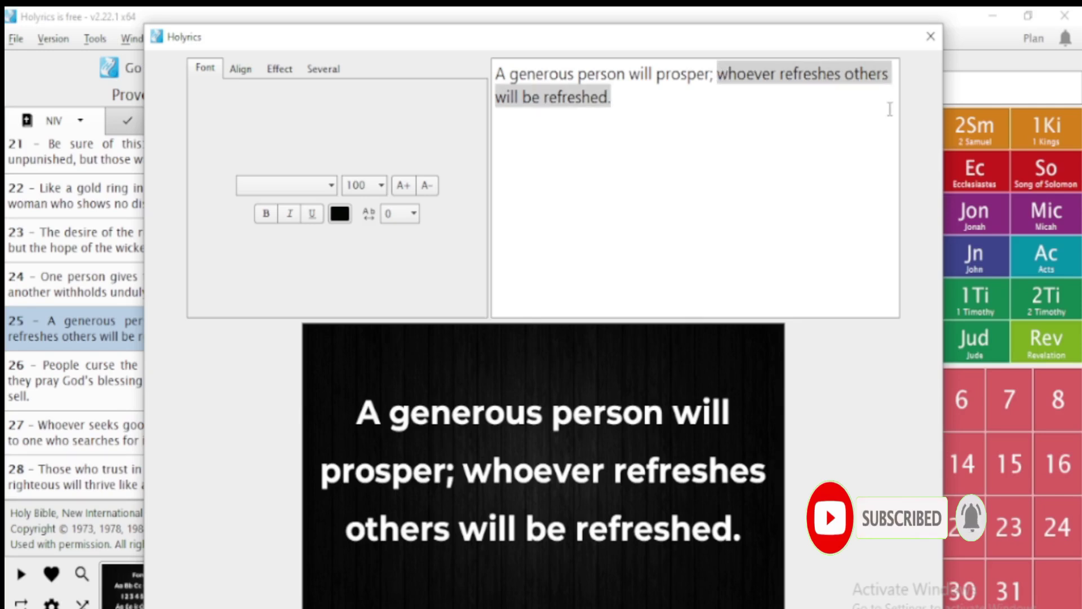
left_click(312, 214)
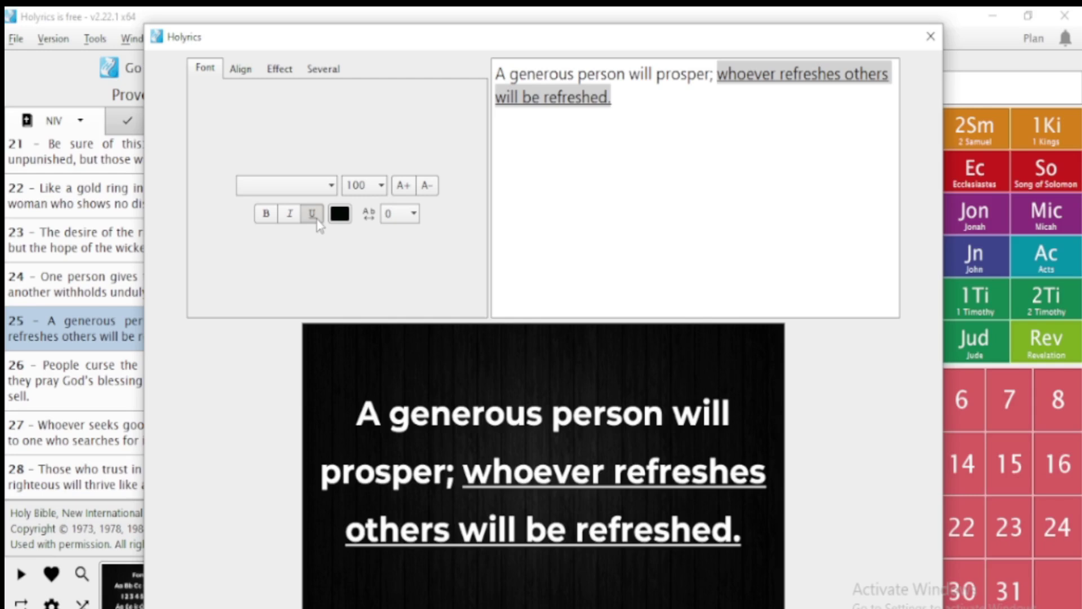
left_click(931, 37)
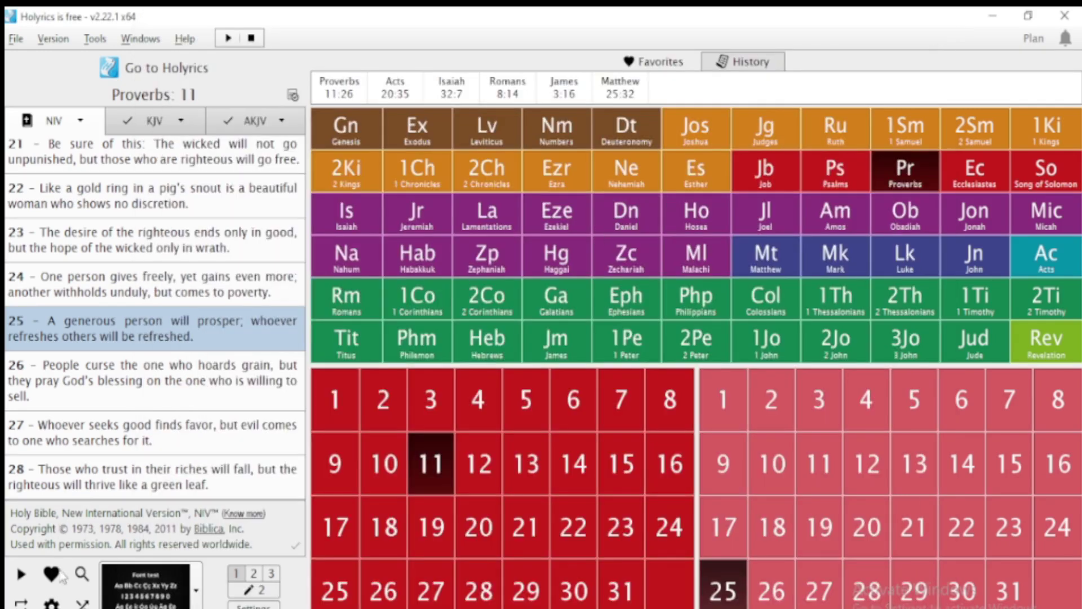
Step: Remove the highlight from Proverbs 11:25 and check its plain full-screen projection
left_click(28, 579)
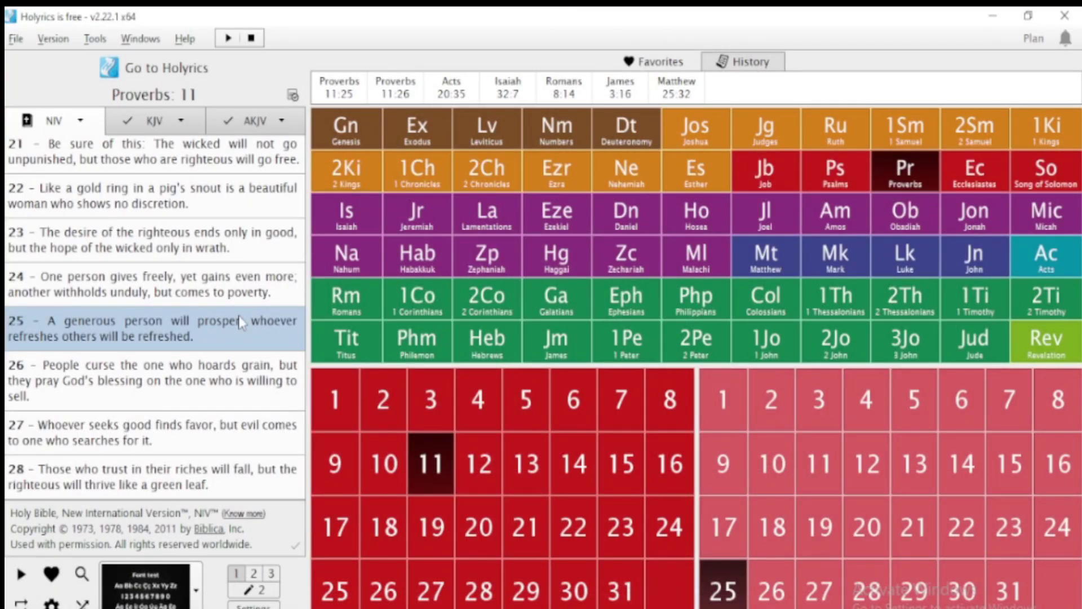
right_click(225, 335)
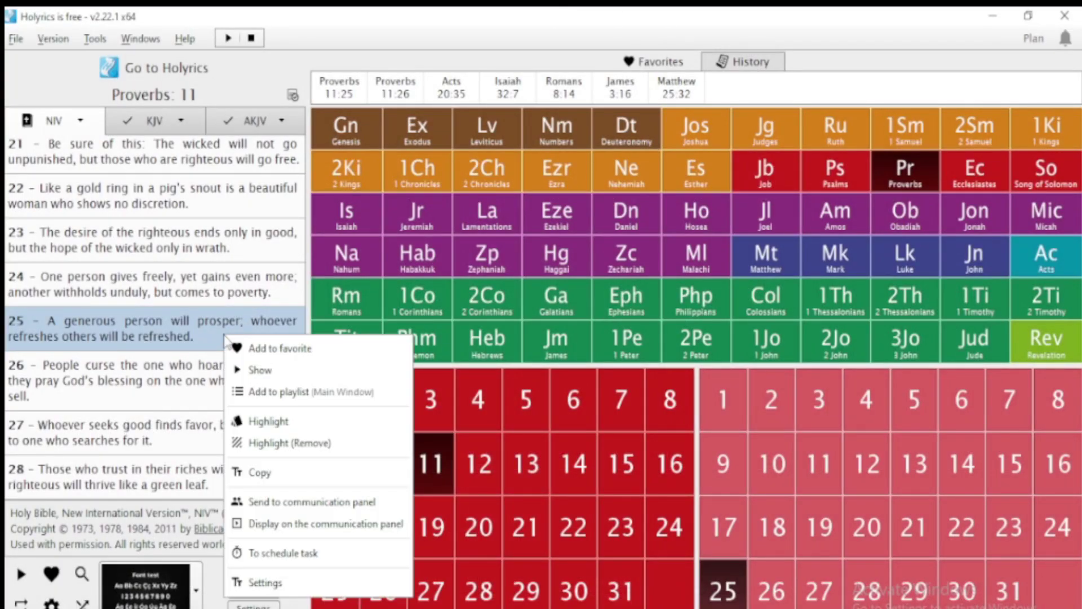
left_click(314, 445)
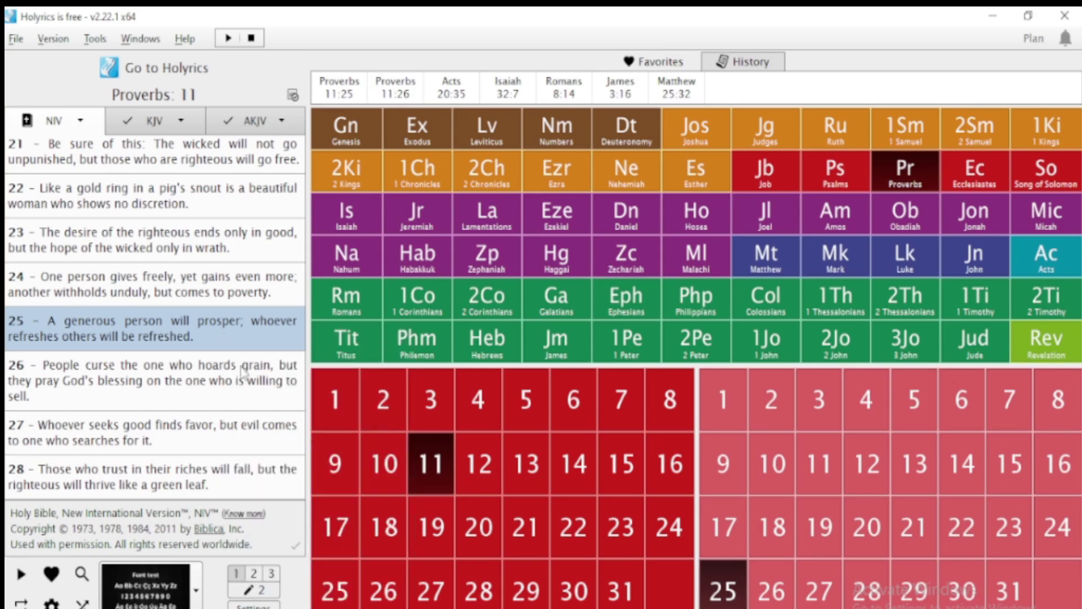
left_click(21, 574)
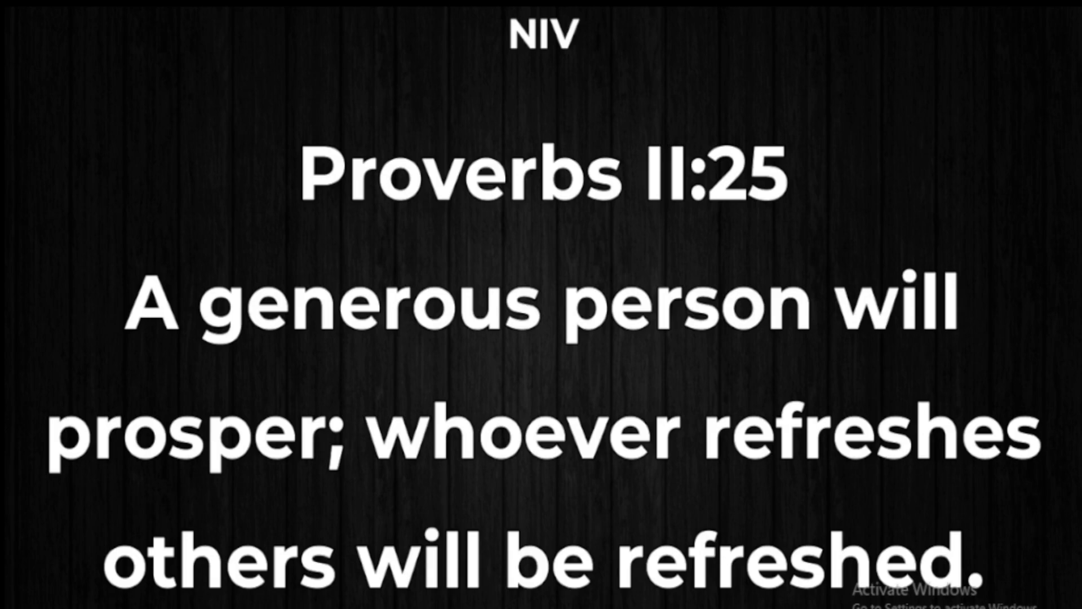
key("Escape")
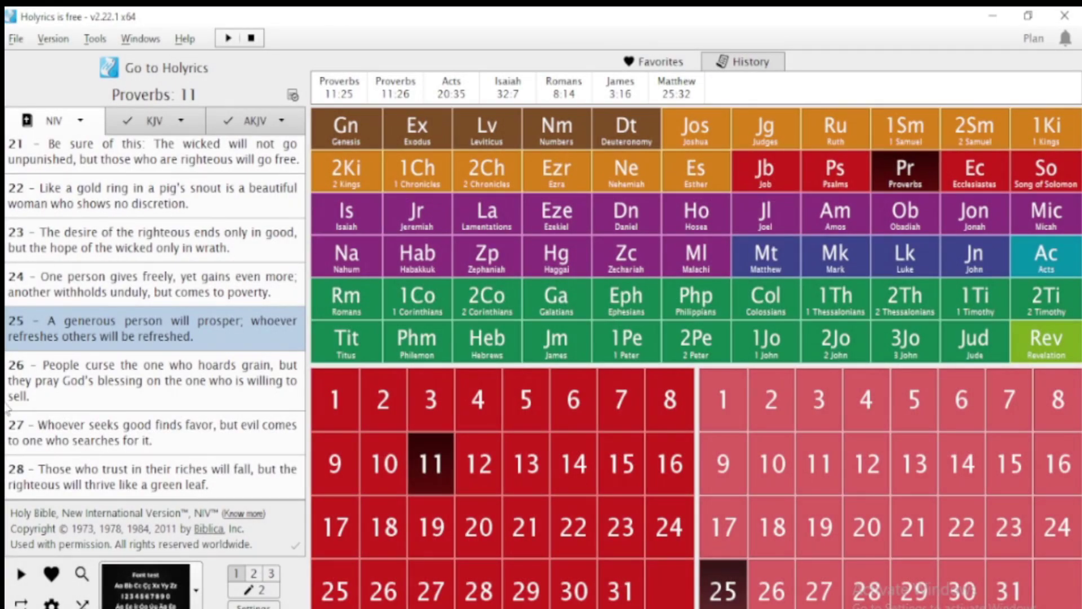
Step: Select 'whoever refreshes others will be refreshed.' in verse 25's Highlight editor, leaving it unbolded and unitalicised
right_click(113, 337)
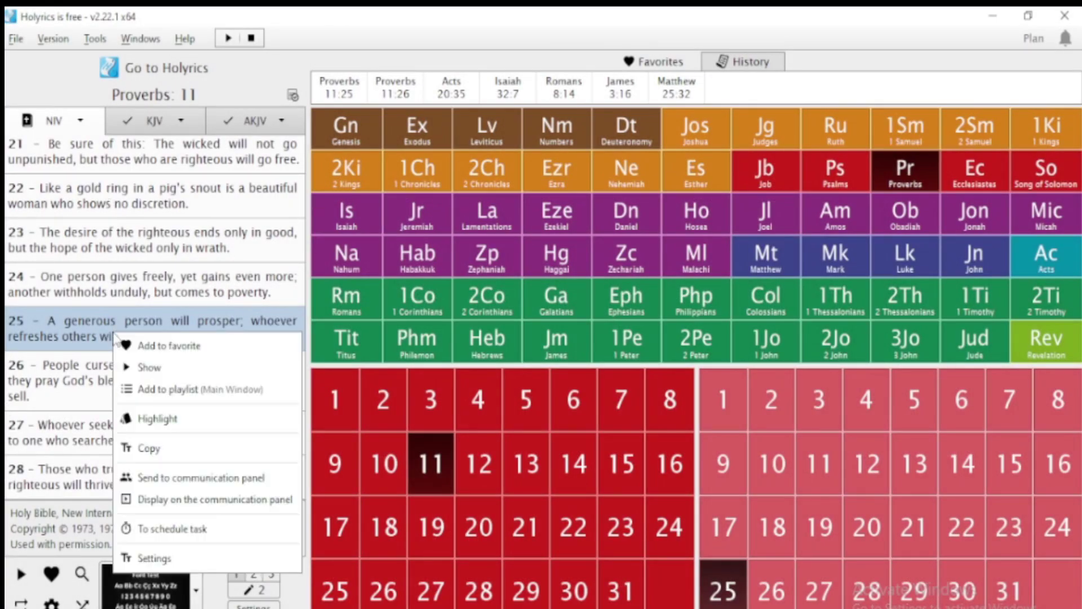
left_click(136, 423)
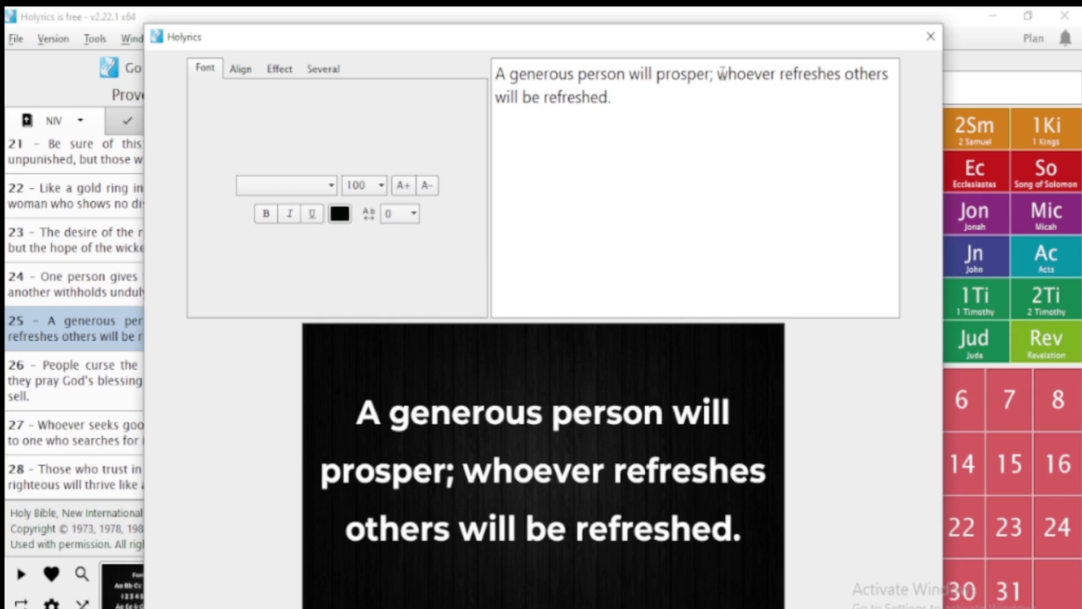
left_click_drag(719, 75, 908, 120)
left_click(290, 215)
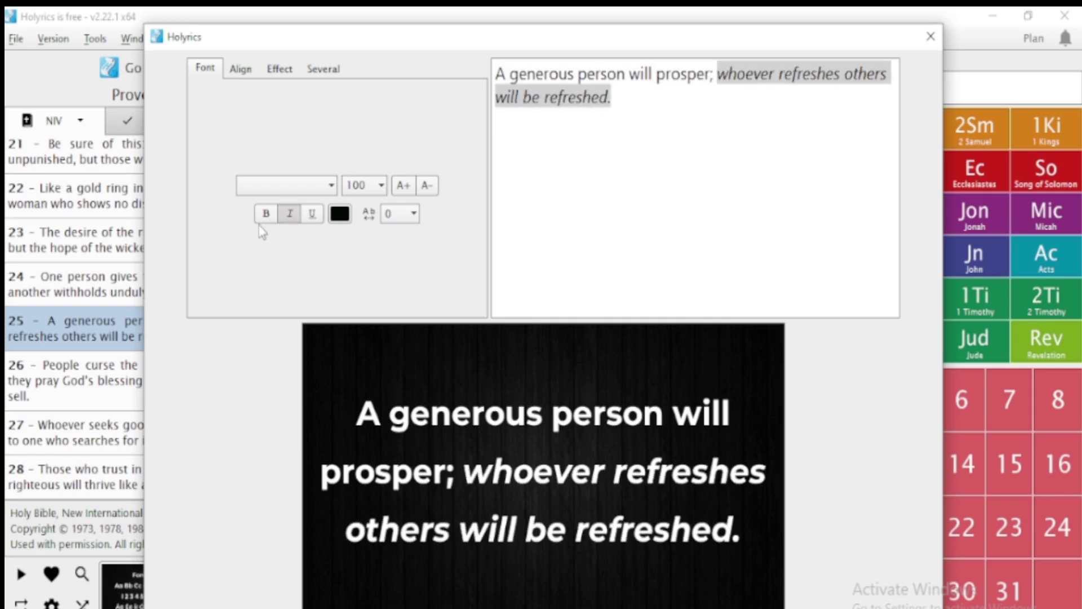
left_click(266, 213)
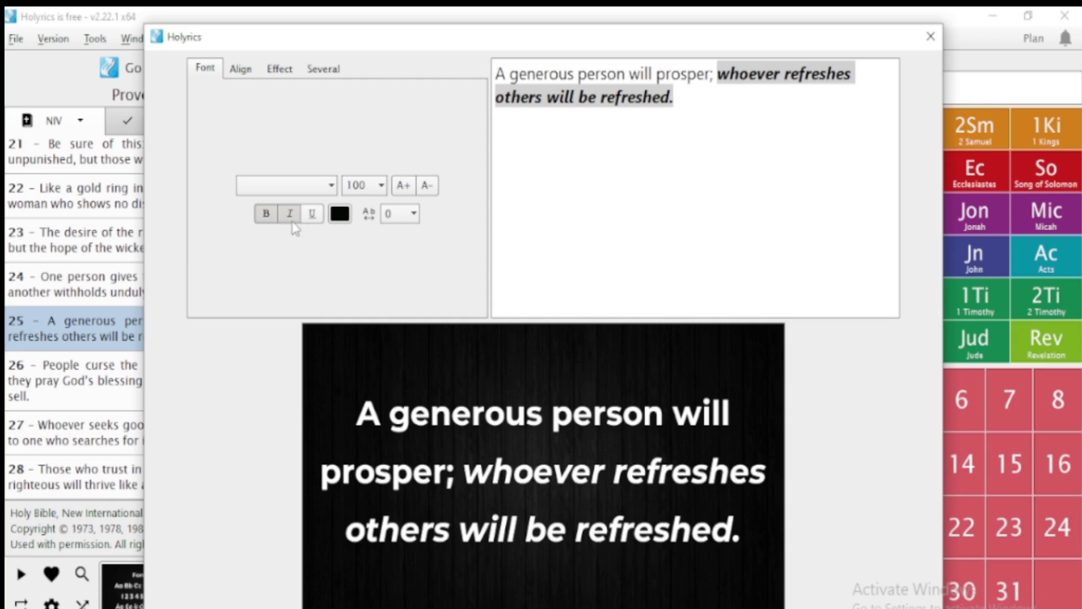
left_click(266, 214)
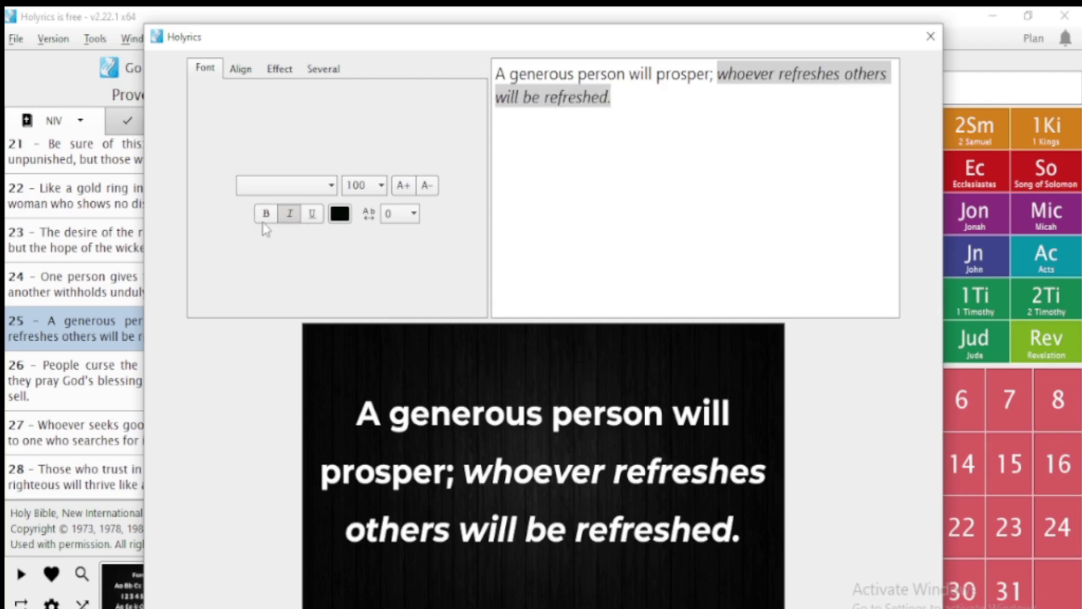
left_click(291, 215)
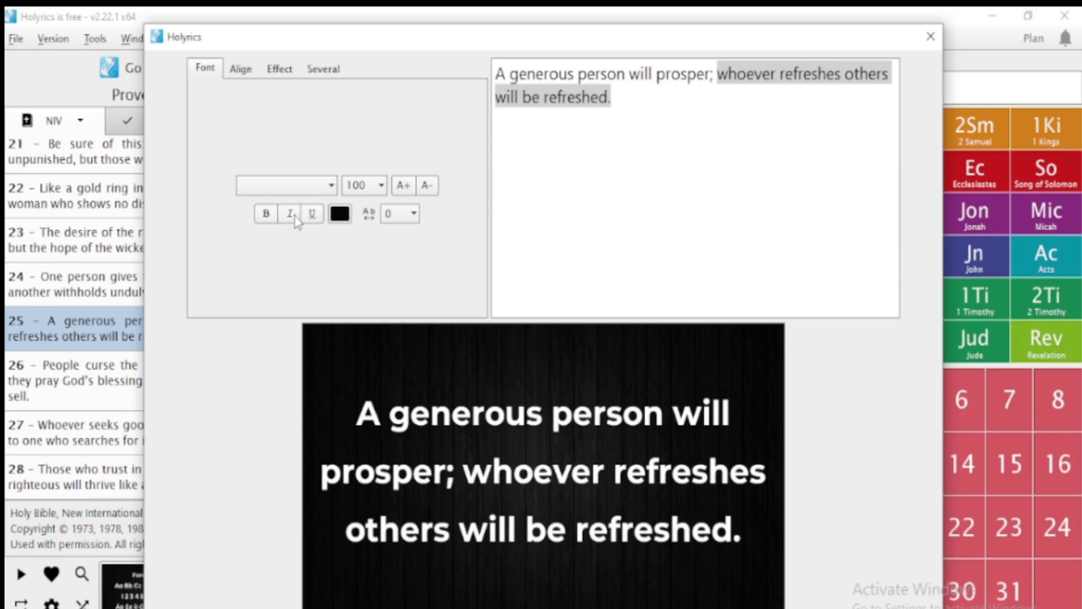
Step: Colour the selected clause magenta (E41BE1) and close the formatting editor
left_click(340, 214)
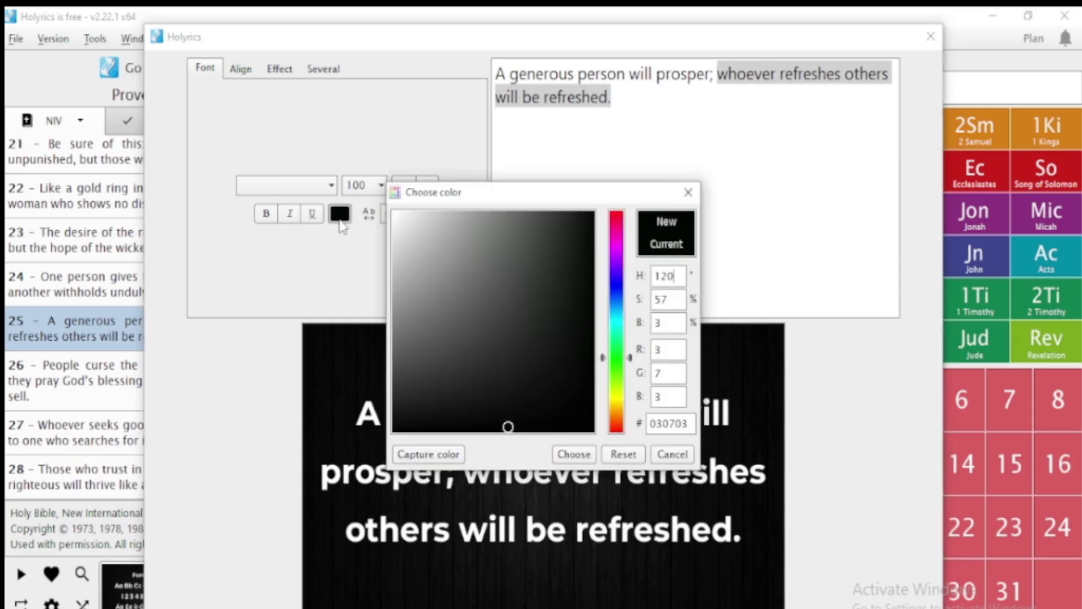
left_click(616, 304)
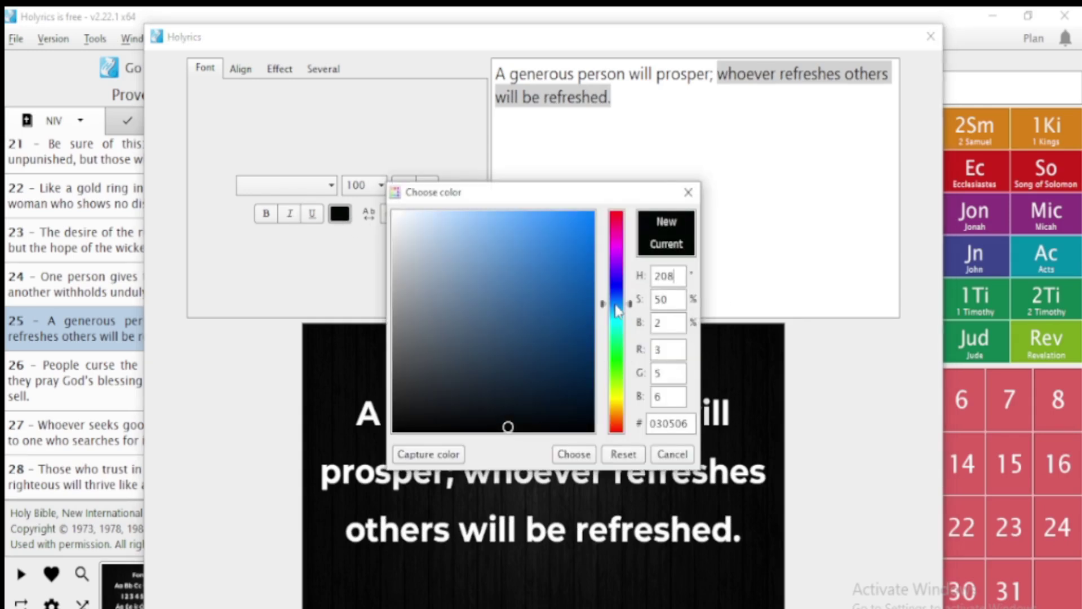
left_click(618, 273)
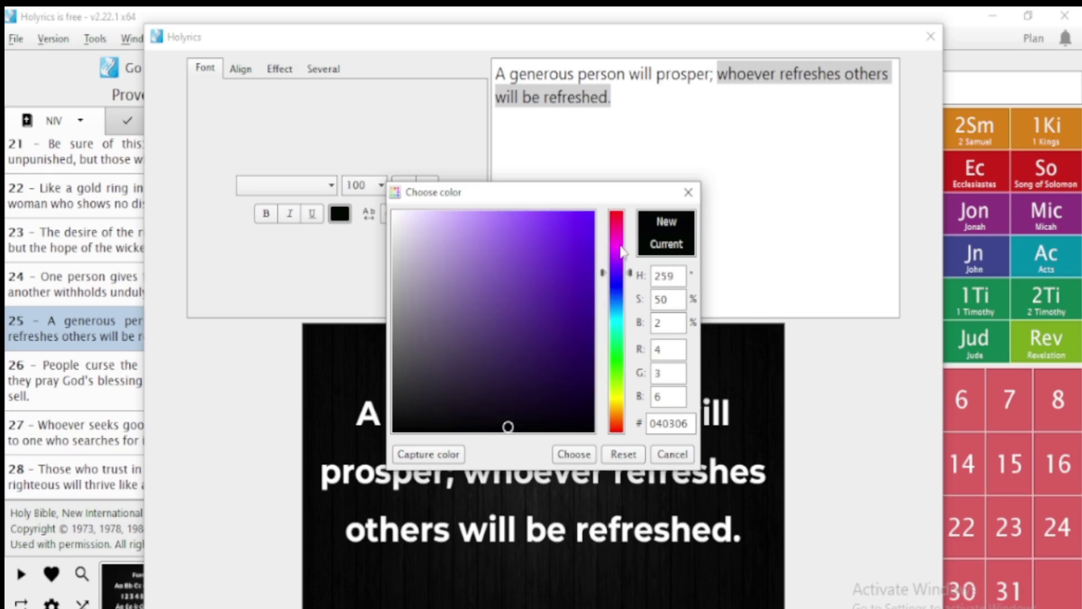
left_click(618, 248)
left_click(572, 233)
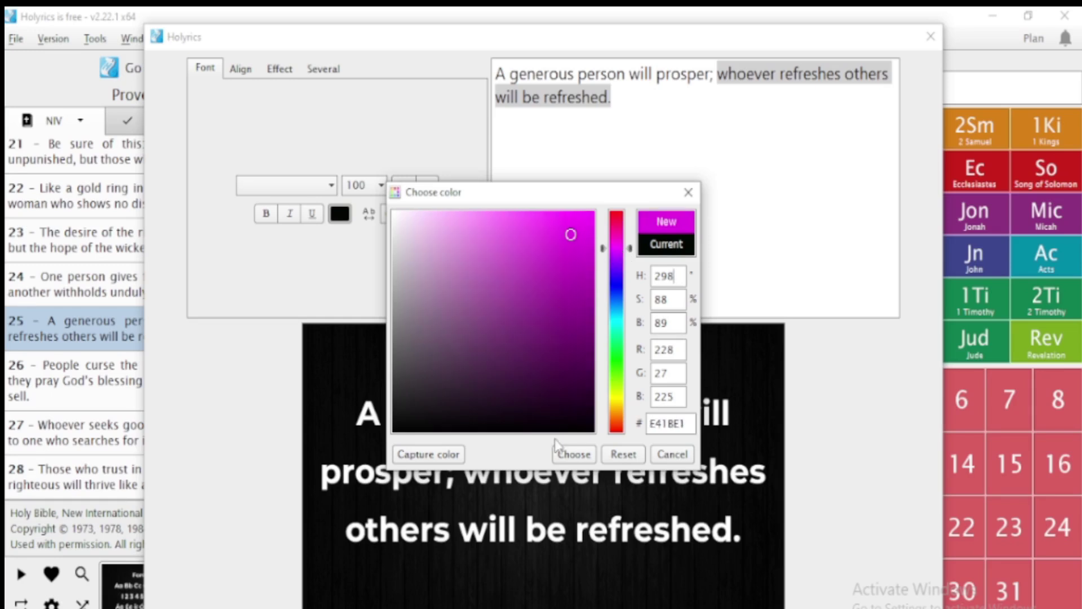
left_click(572, 454)
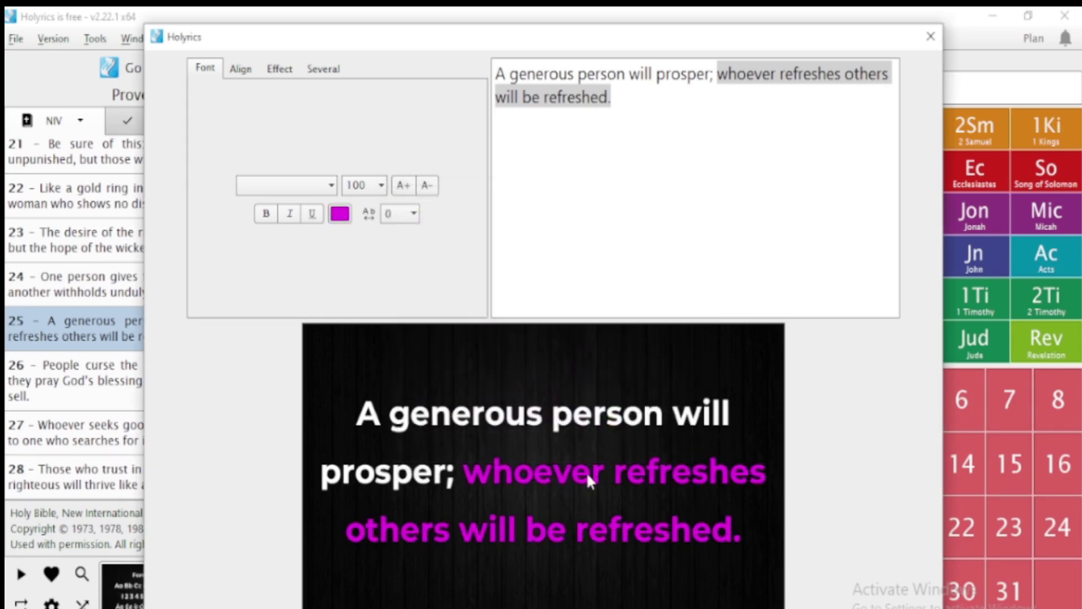
left_click(931, 36)
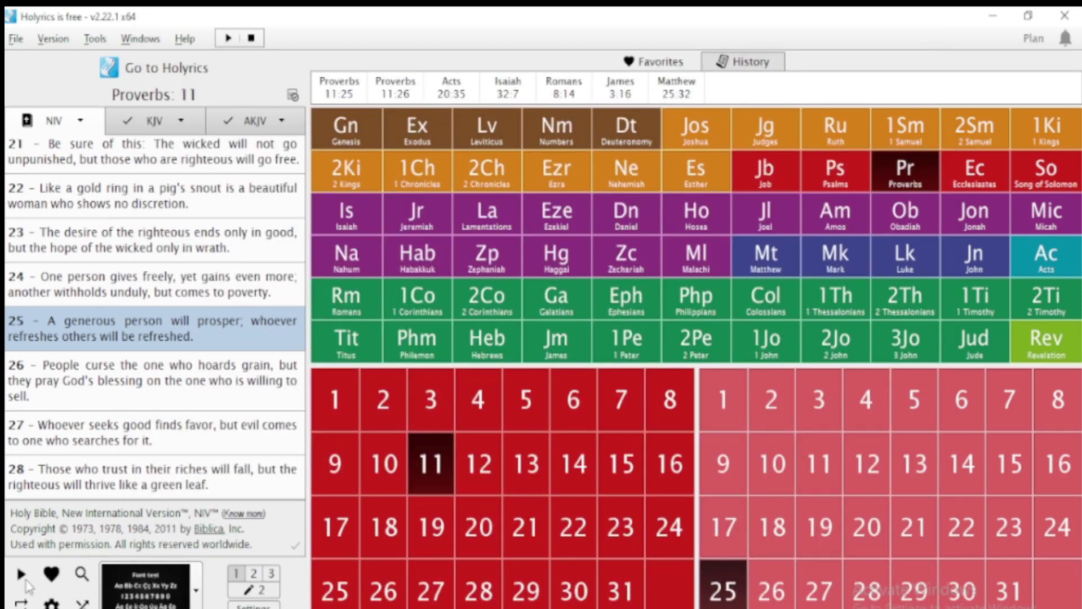
Step: Project Proverbs 11:25 full-screen, showing its magenta clause
left_click(23, 576)
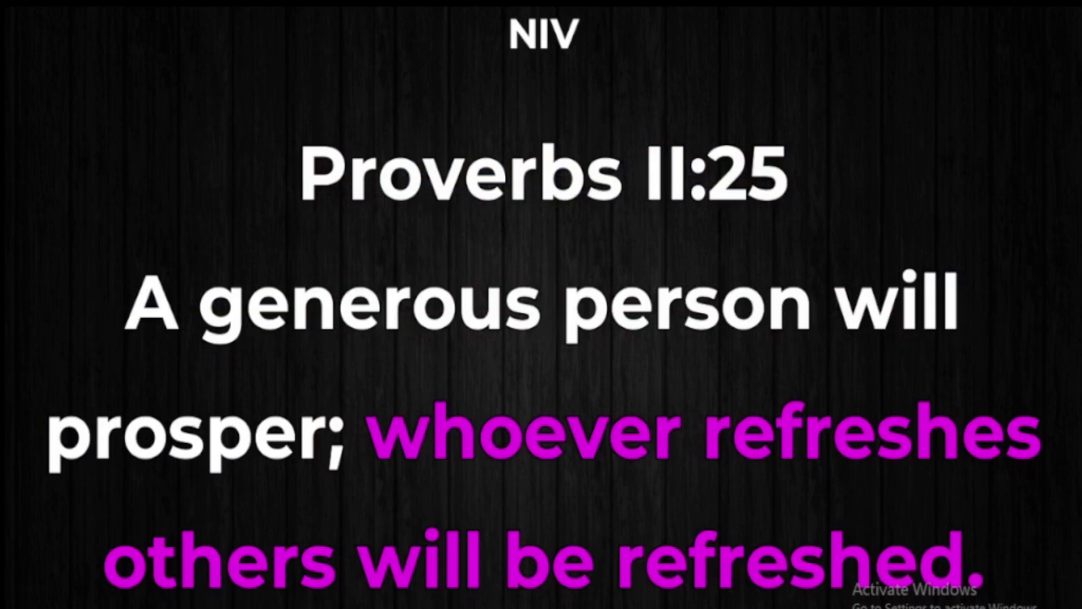